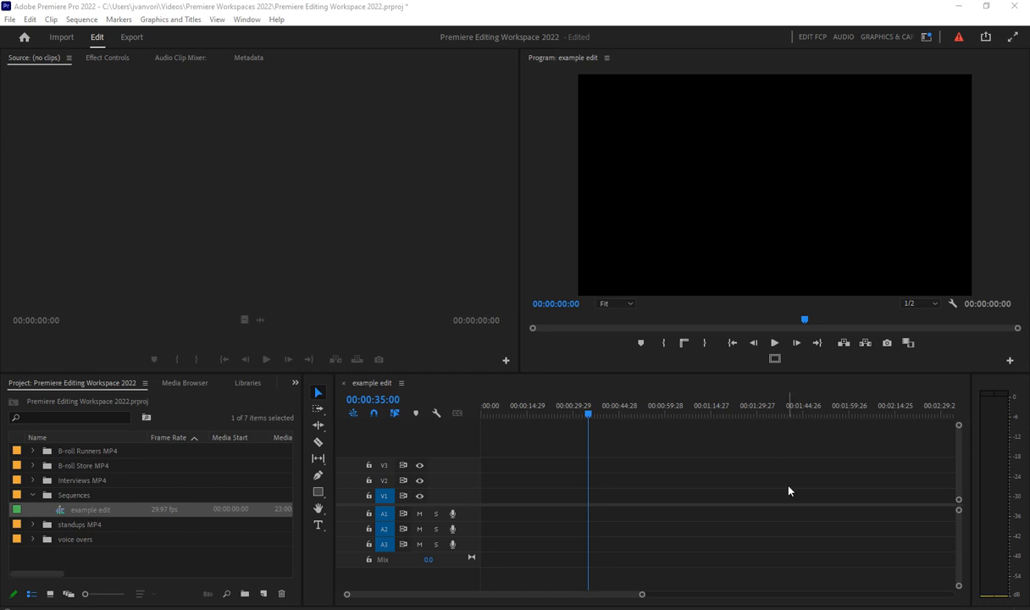
Step: Save the current panel layout as a new workspace named New Edit
click(247, 21)
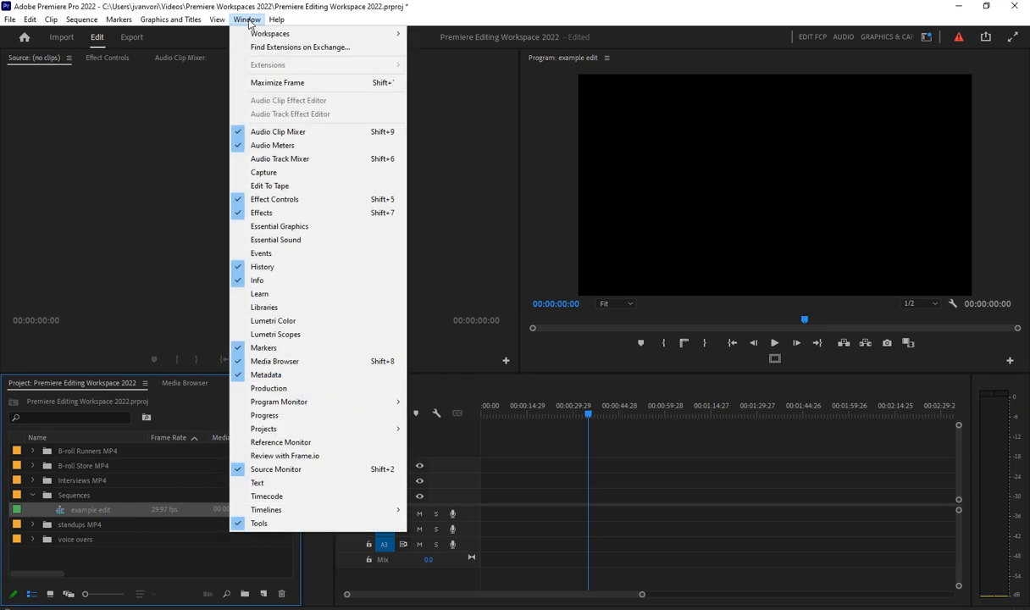
mouse_move(279, 33)
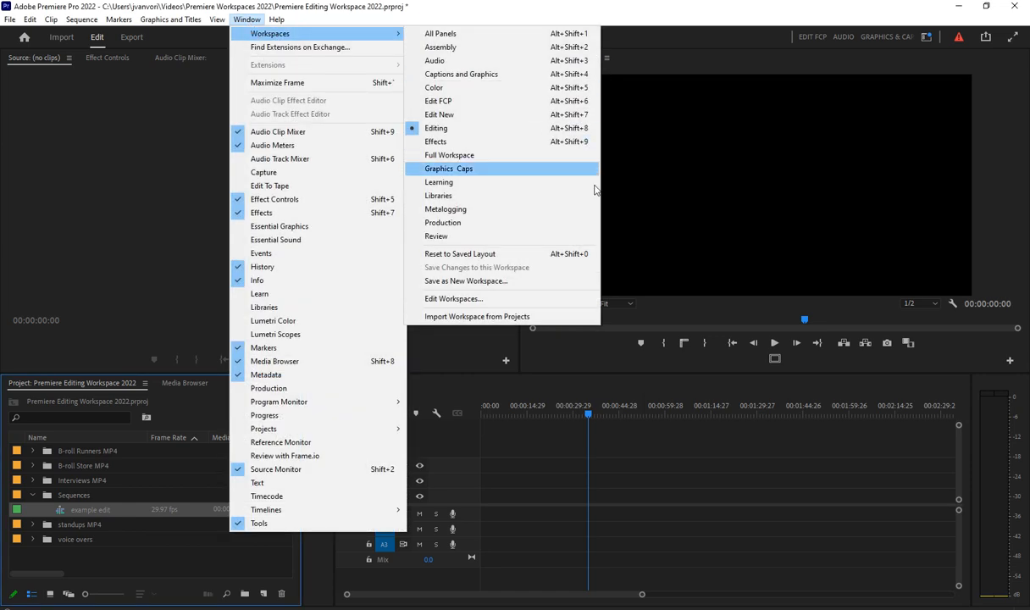
click(575, 291)
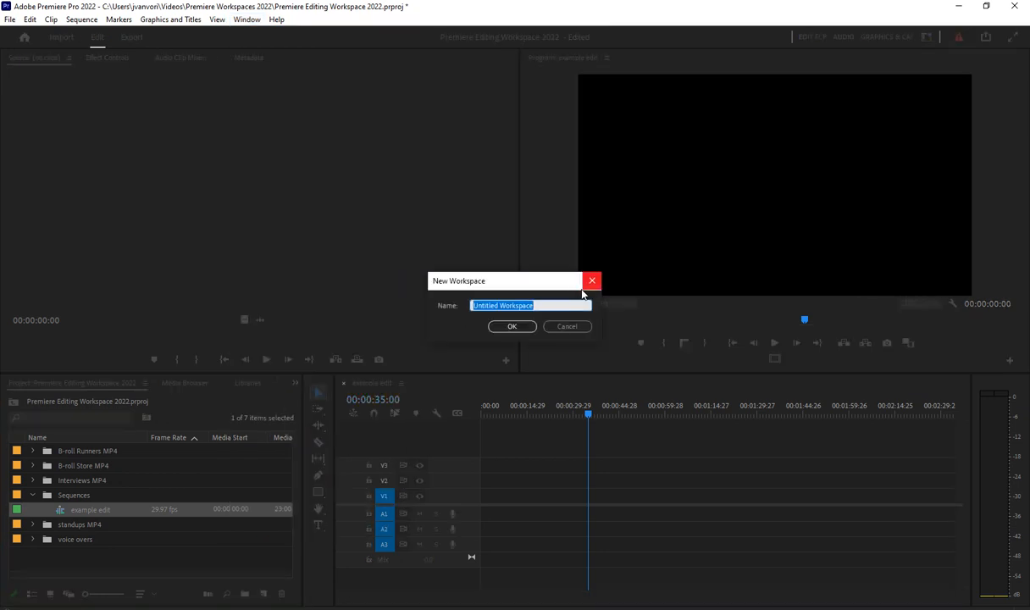
text(New Edit)
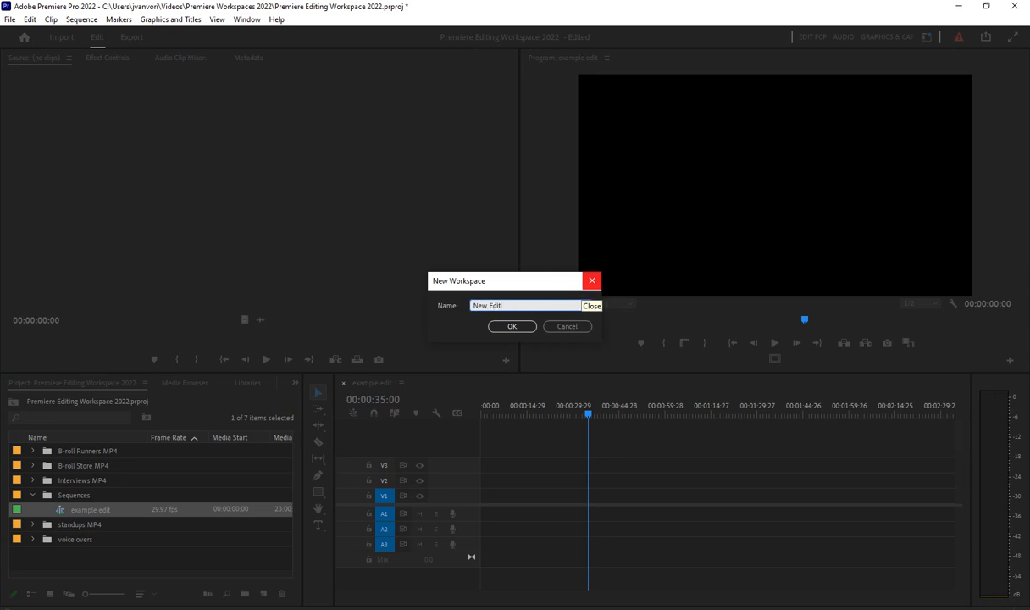
click(511, 327)
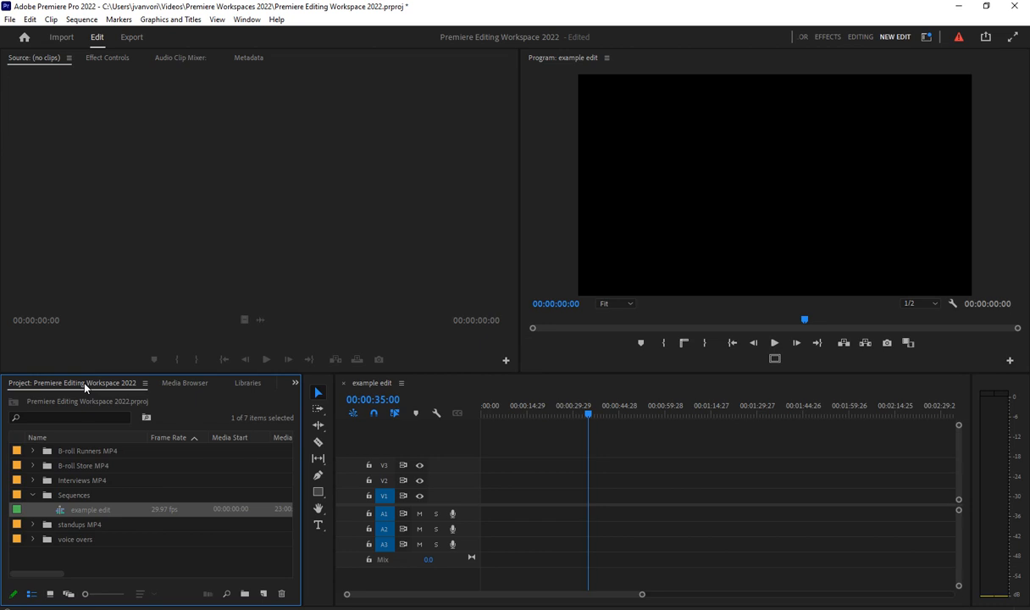
Step: Dock the Project panel with the Source Monitor and the Media Browser with the Program Monitor, keeping the Program Monitor in front
drag(85, 387, 213, 214)
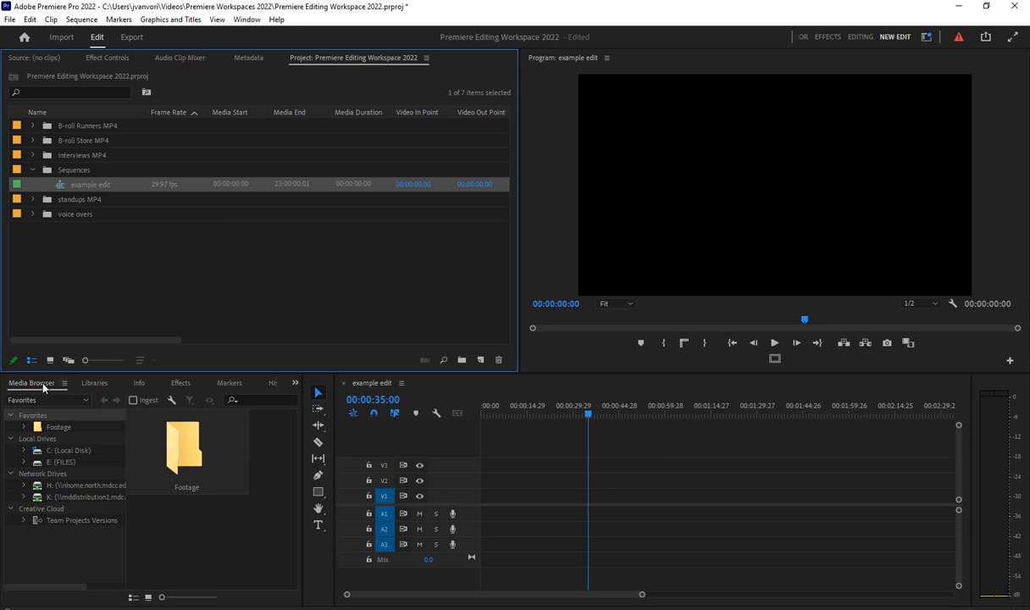
drag(37, 387, 723, 200)
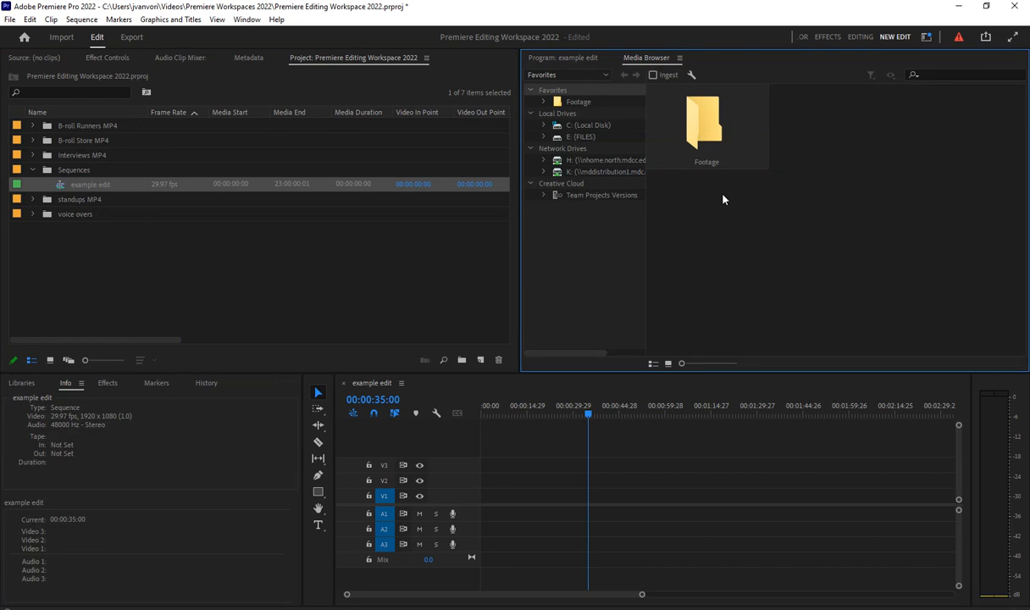
click(560, 59)
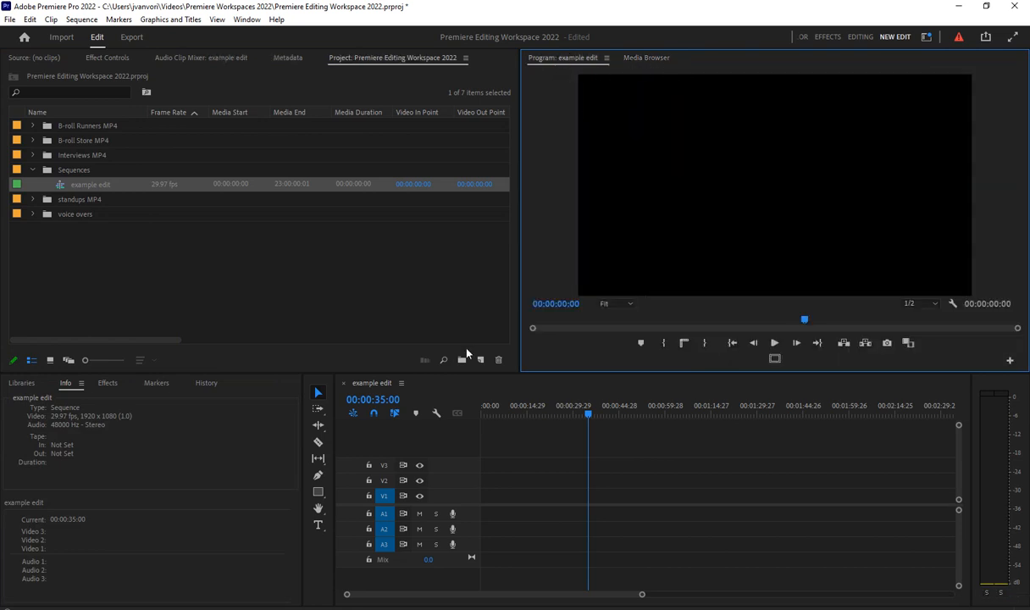
Step: Close the Libraries and Info panels
click(23, 382)
click(44, 383)
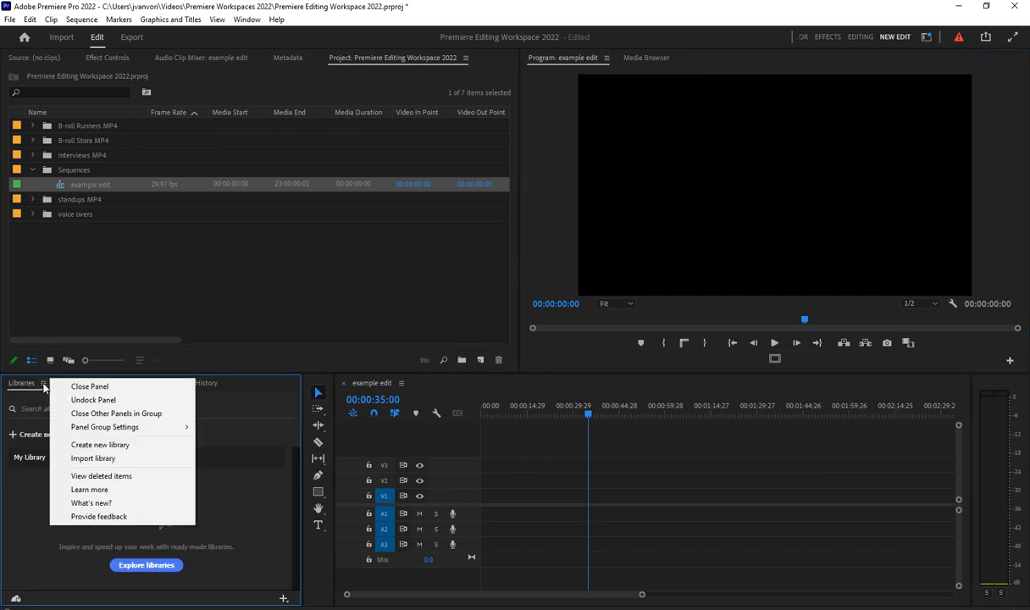
click(52, 387)
click(29, 383)
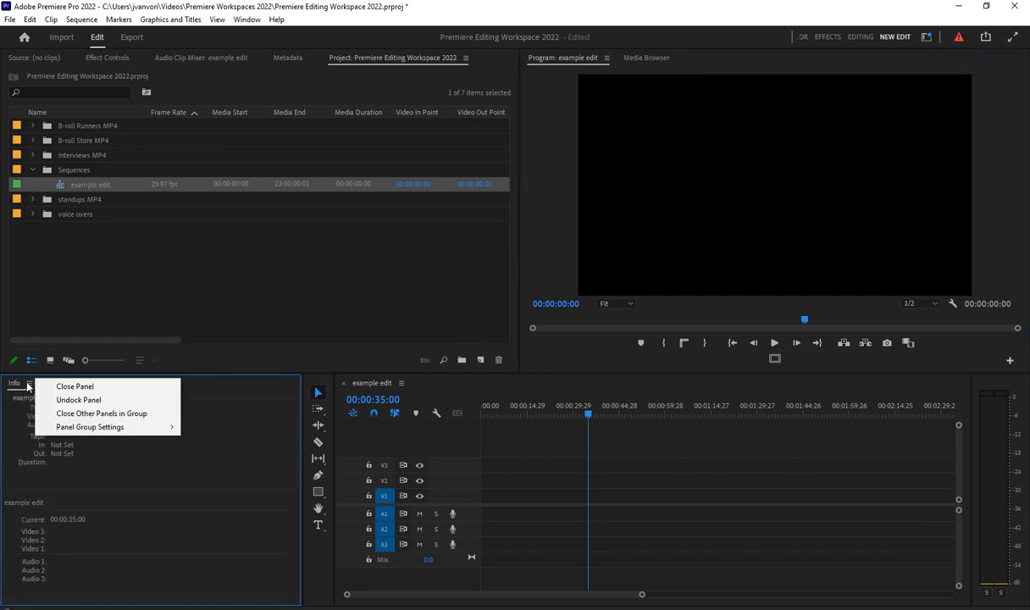
click(60, 387)
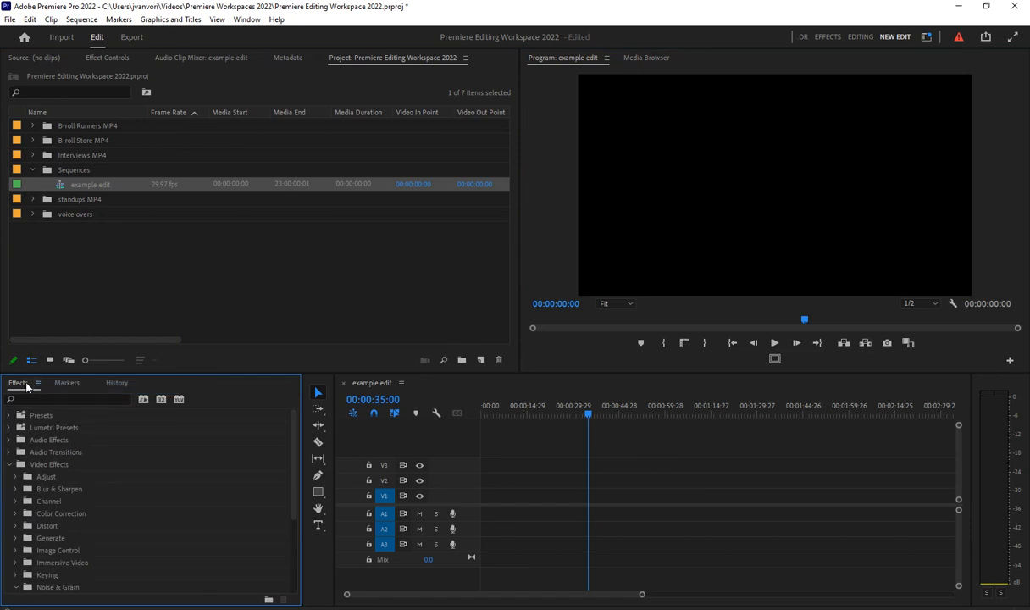
Step: Move the Effects and History panels into the Source Monitor's group and close the Markers panel
drag(14, 387, 180, 152)
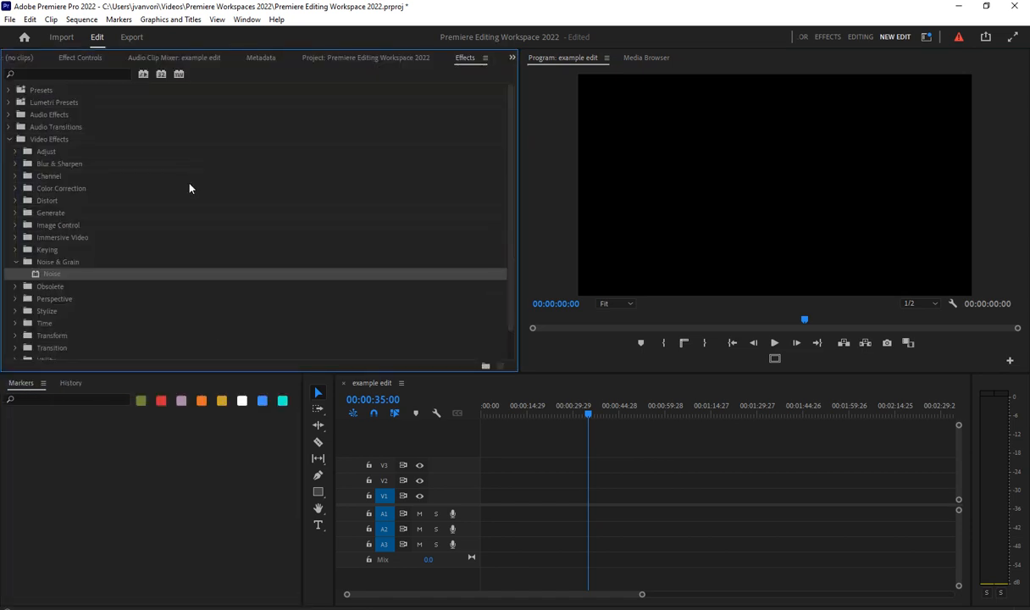
click(43, 383)
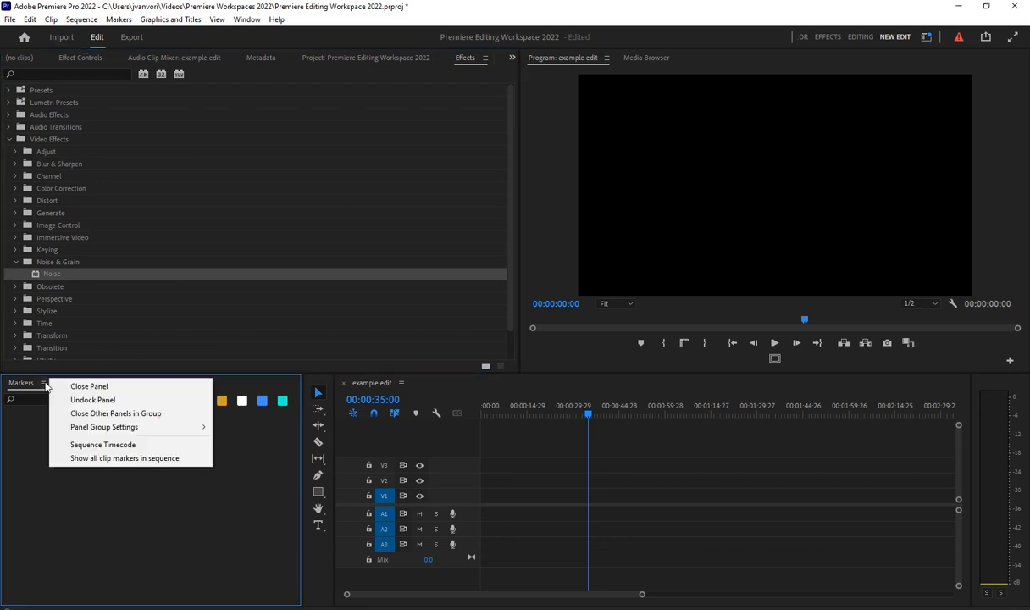
click(88, 386)
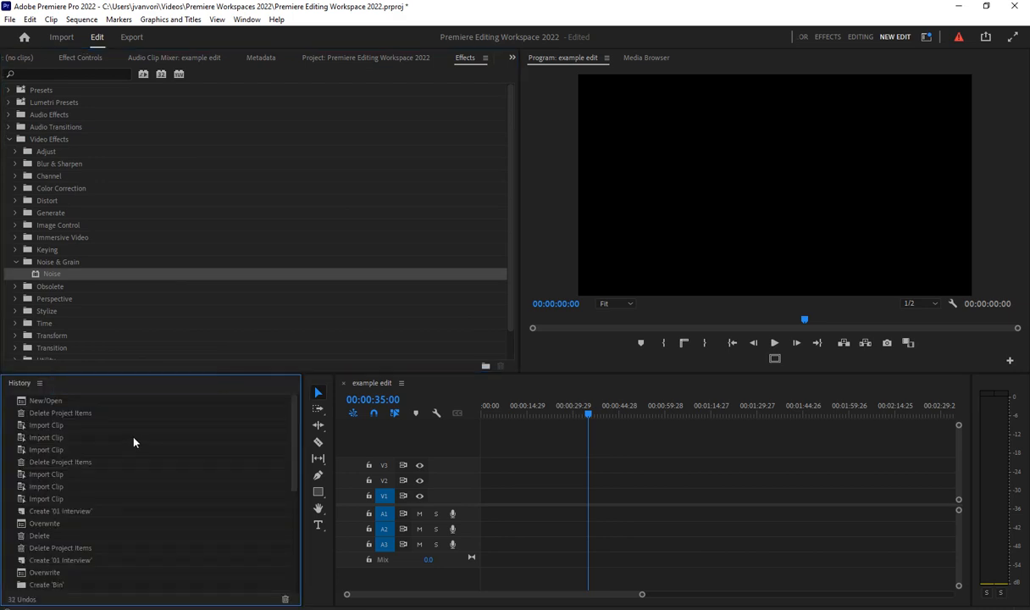
drag(22, 388, 259, 231)
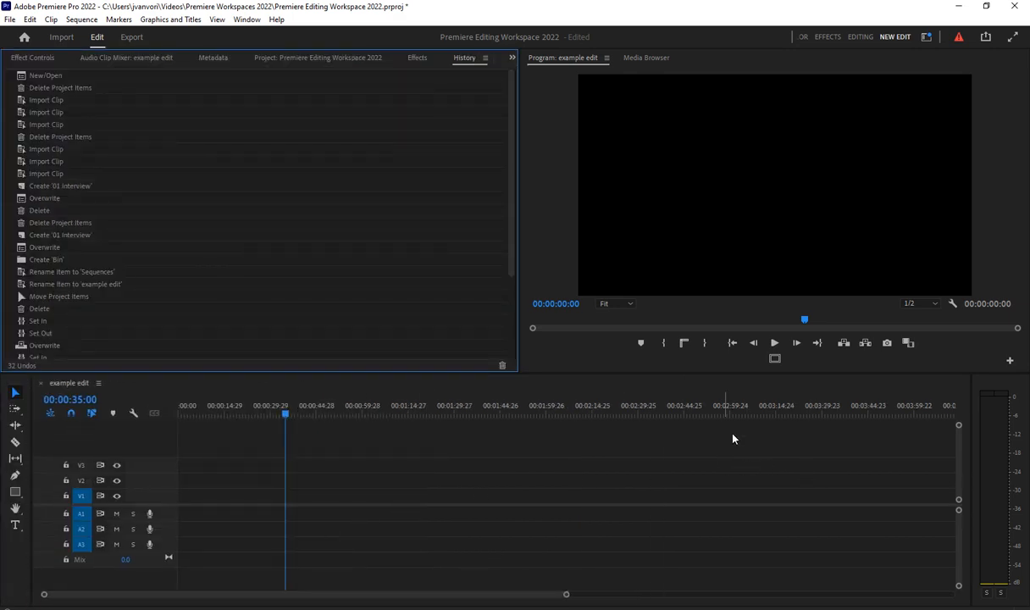
Step: Dock the Audio Meters between the Source and Program Monitor groups and narrow them to a slim column
click(1002, 388)
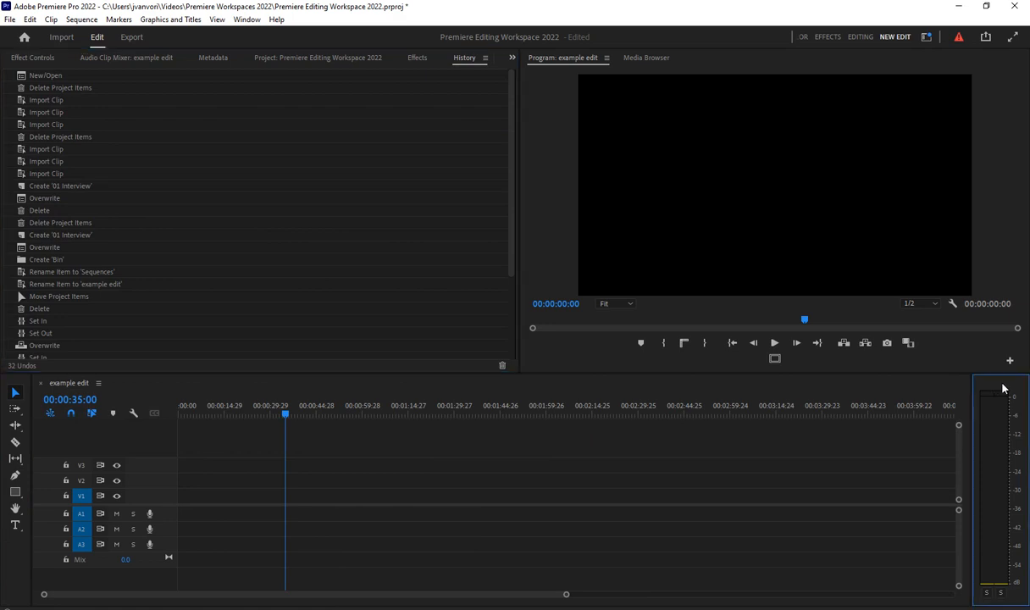
drag(978, 387, 538, 205)
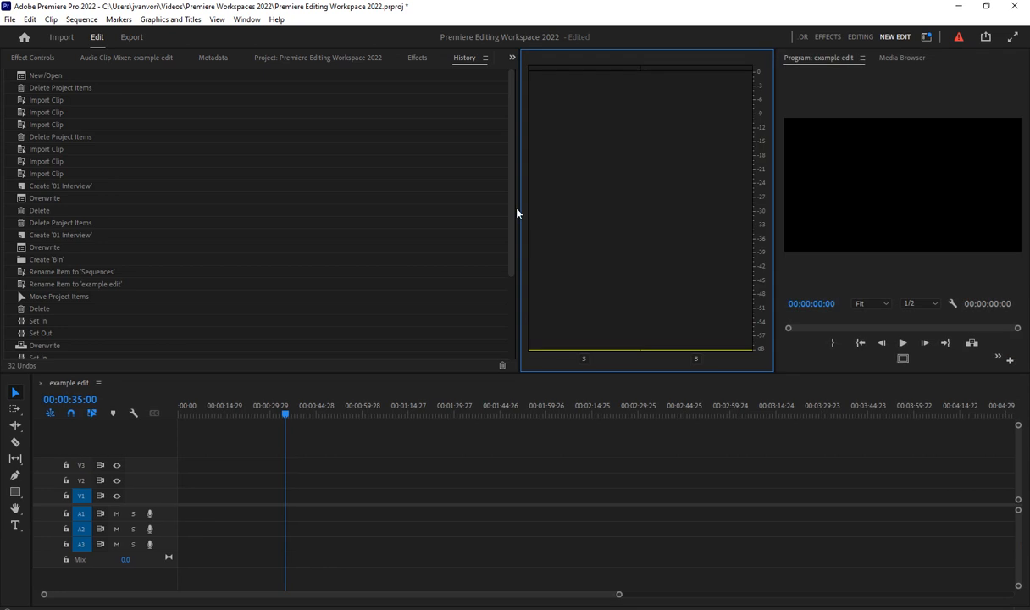
drag(774, 196, 559, 208)
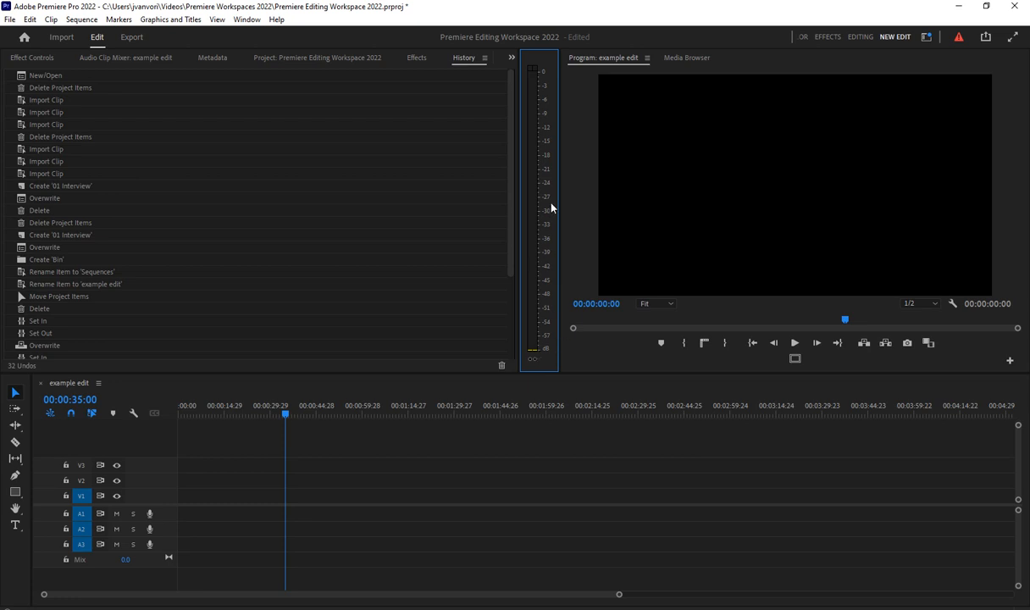
drag(519, 232, 495, 232)
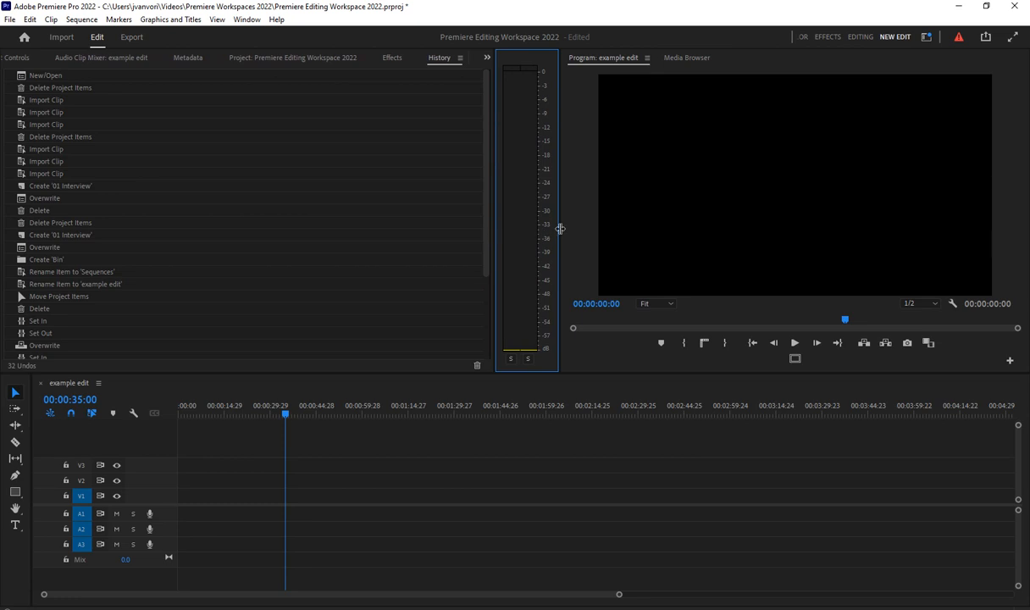
drag(561, 228, 538, 234)
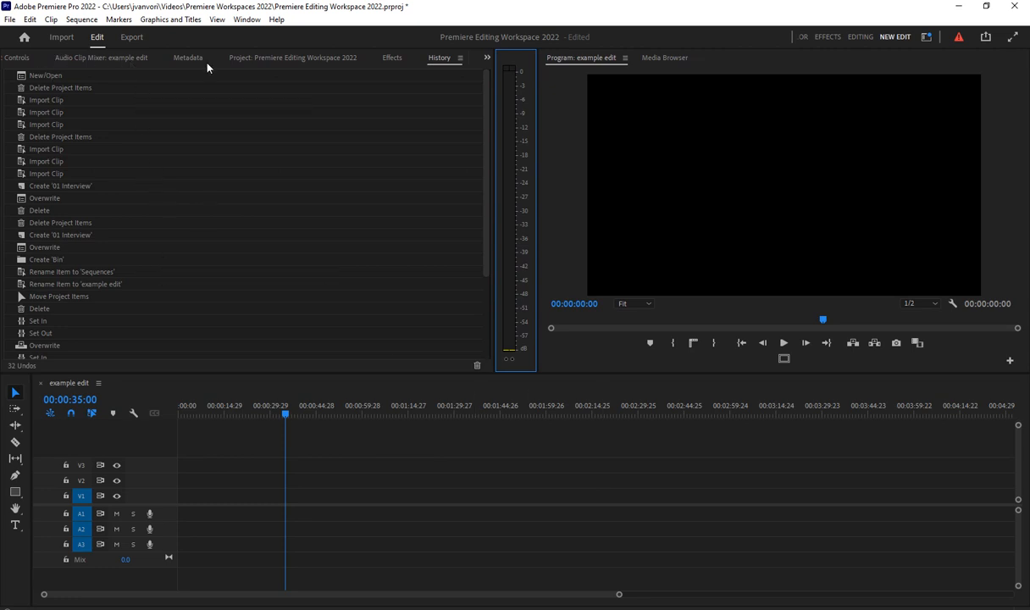
Step: Reorder the Source Monitor's group so the Project panel comes first and Effects sits directly after Source
click(487, 57)
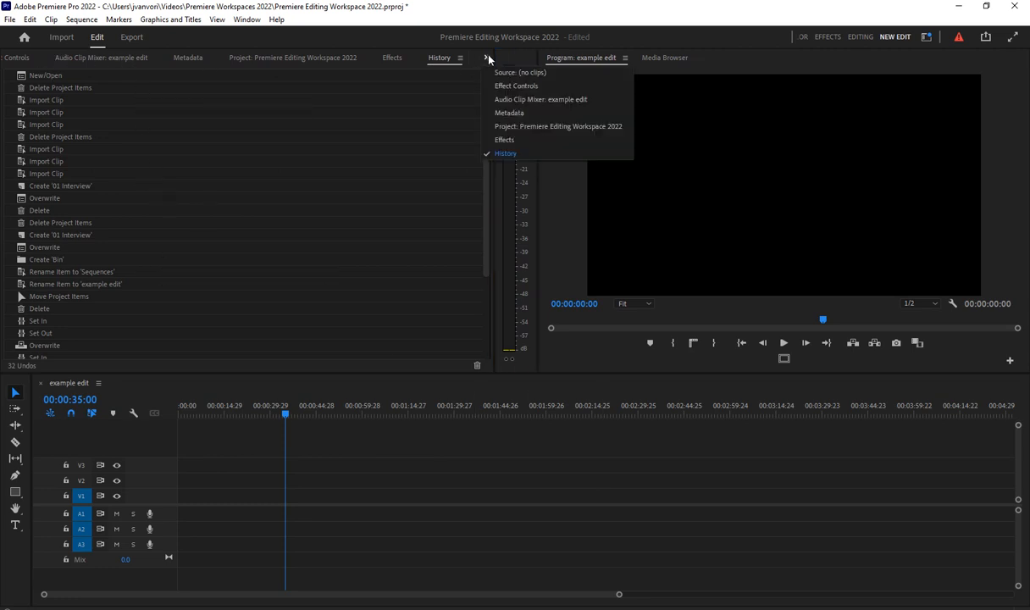
click(535, 127)
drag(308, 63, 94, 62)
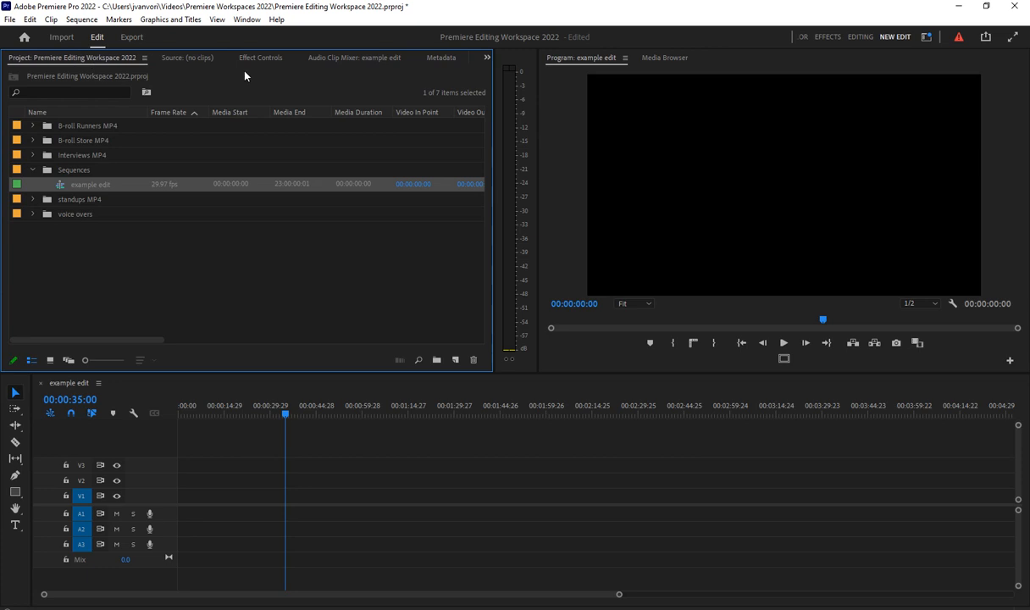
click(486, 59)
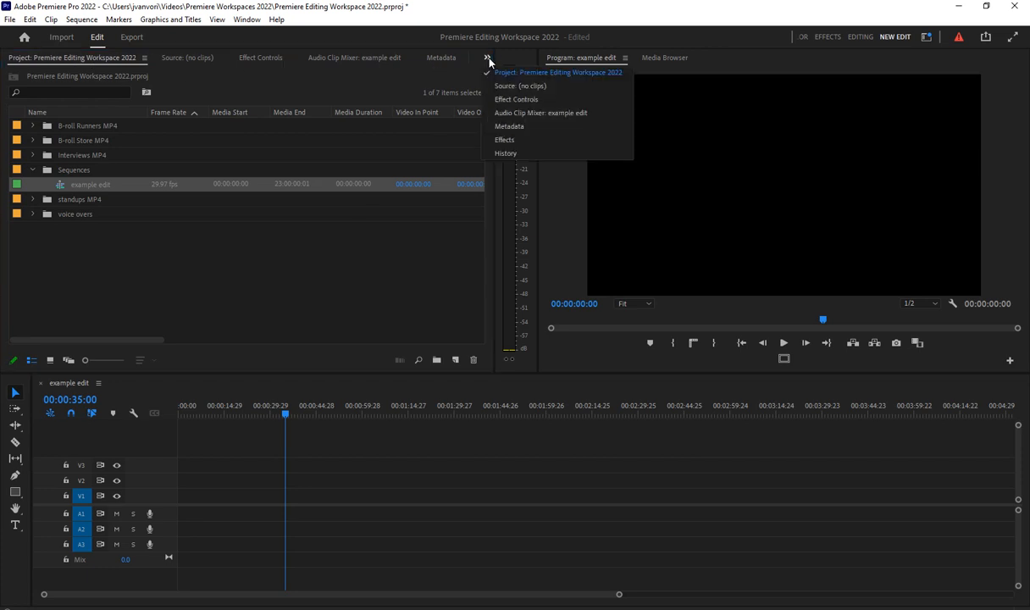
click(508, 139)
drag(421, 57, 176, 57)
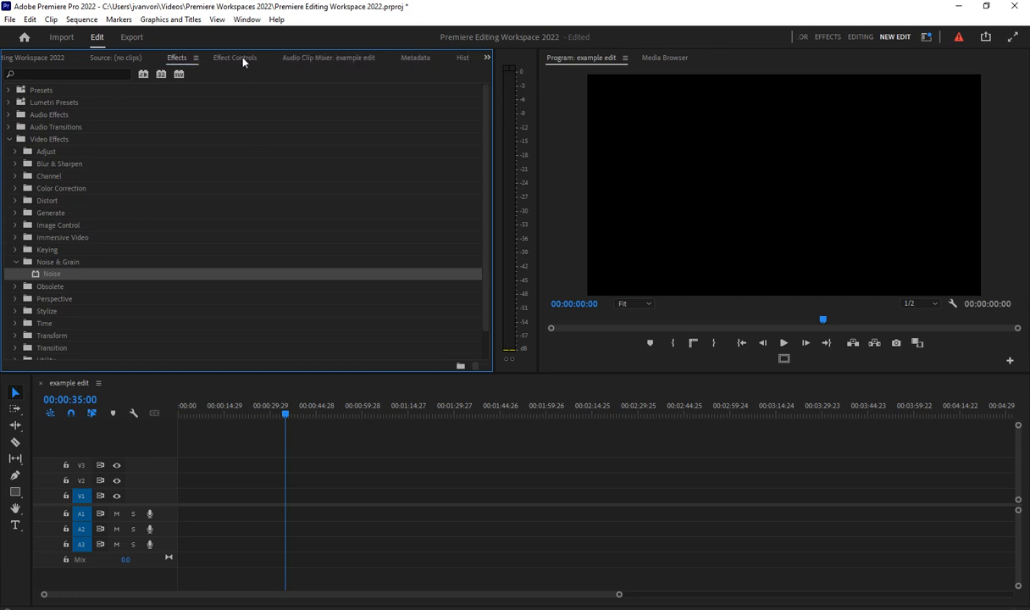
Step: Close the Metadata panel in the Source Monitor's group
click(408, 59)
click(440, 58)
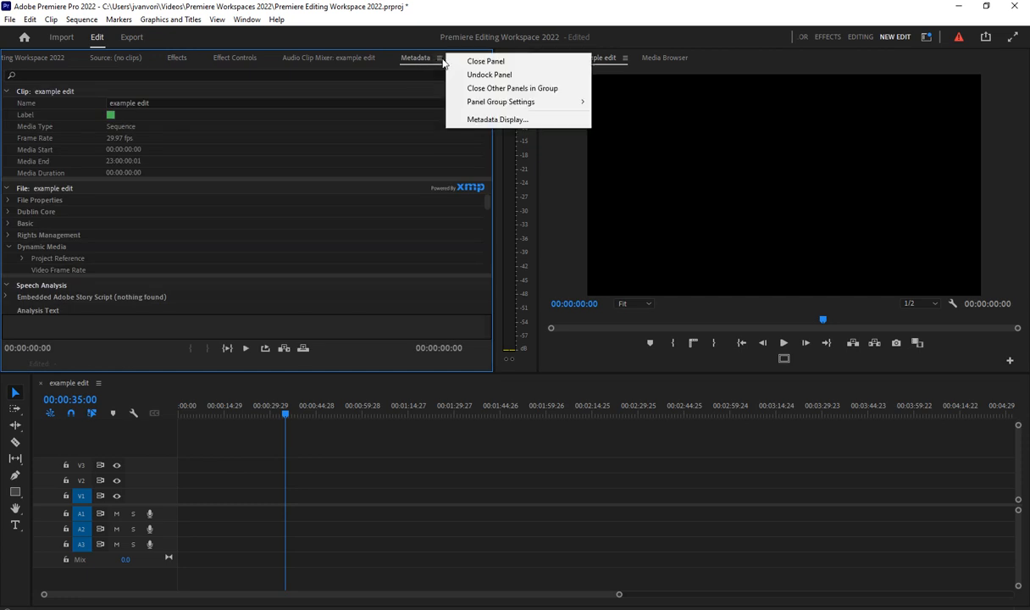
click(461, 63)
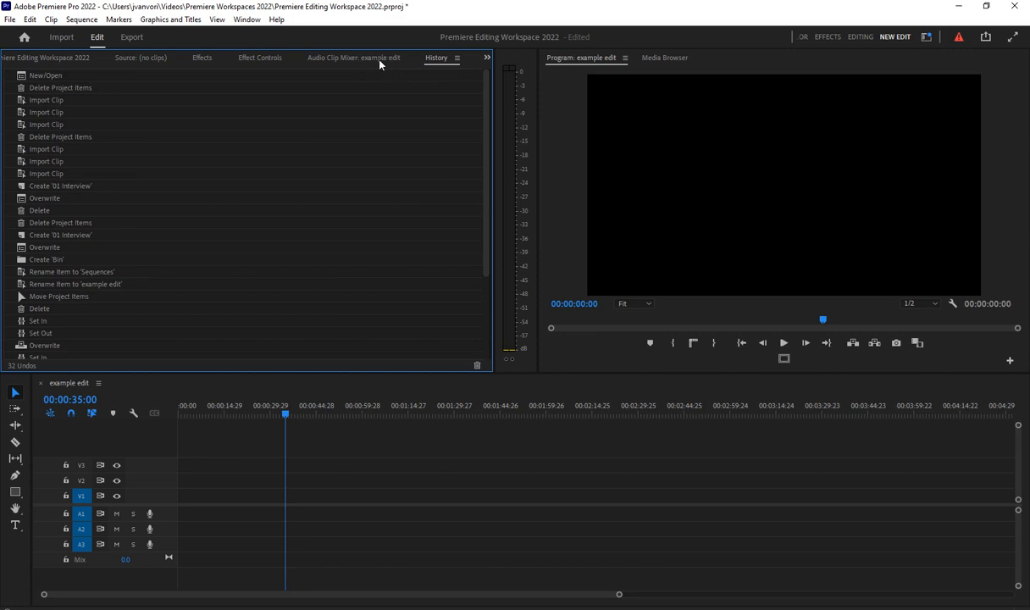
Step: Add the Audio Track Mixer between Effect Controls and the Audio Clip Mixer, and compare the two mixers
click(257, 22)
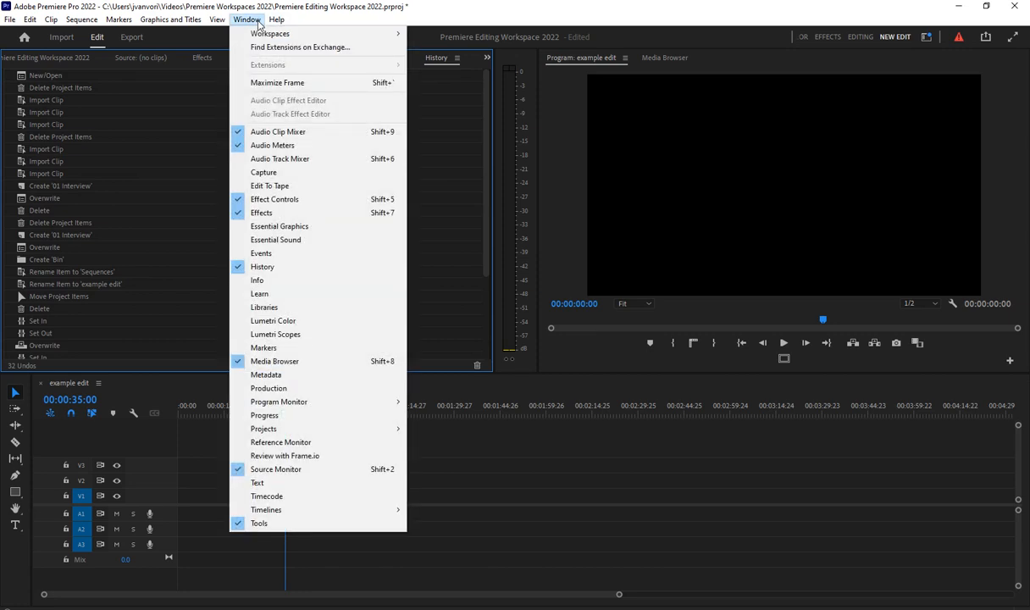
click(298, 160)
drag(408, 61, 229, 56)
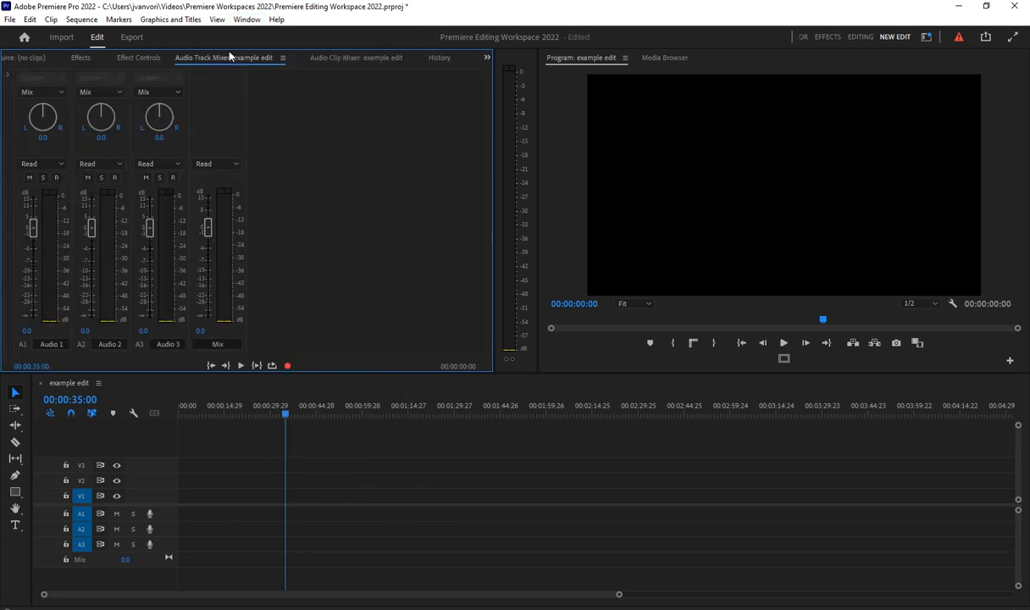
click(360, 59)
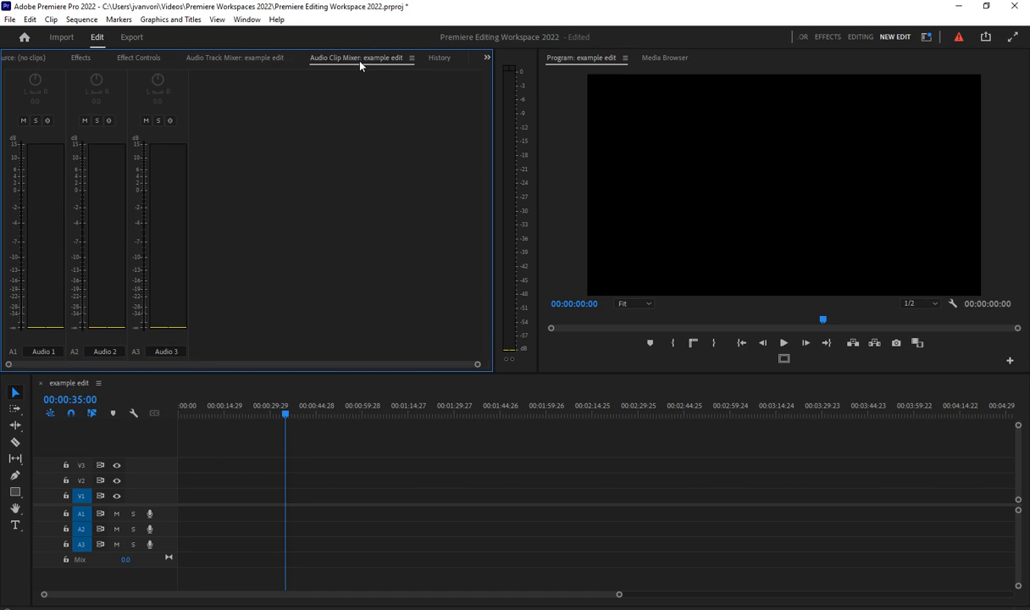
click(250, 60)
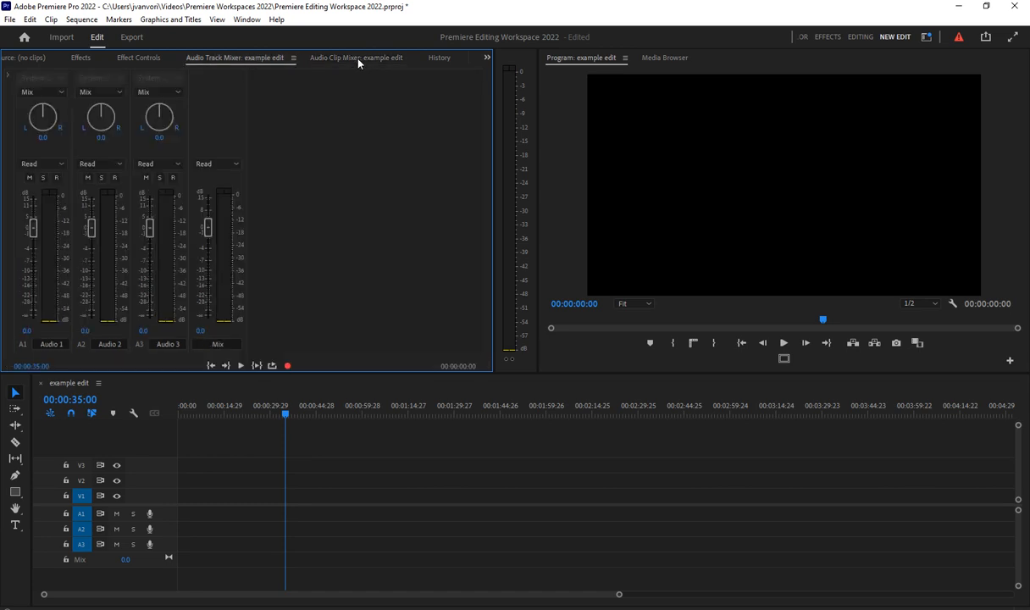
Step: Bring the Project panel to the front and save the layout changes to the New Edit workspace
click(487, 57)
click(508, 73)
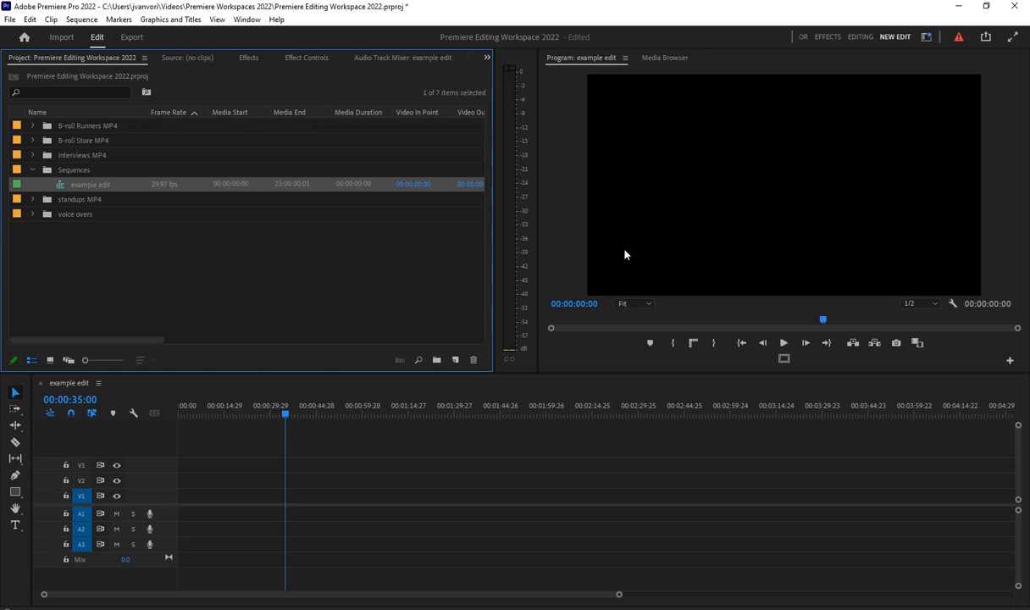
click(238, 21)
mouse_move(255, 34)
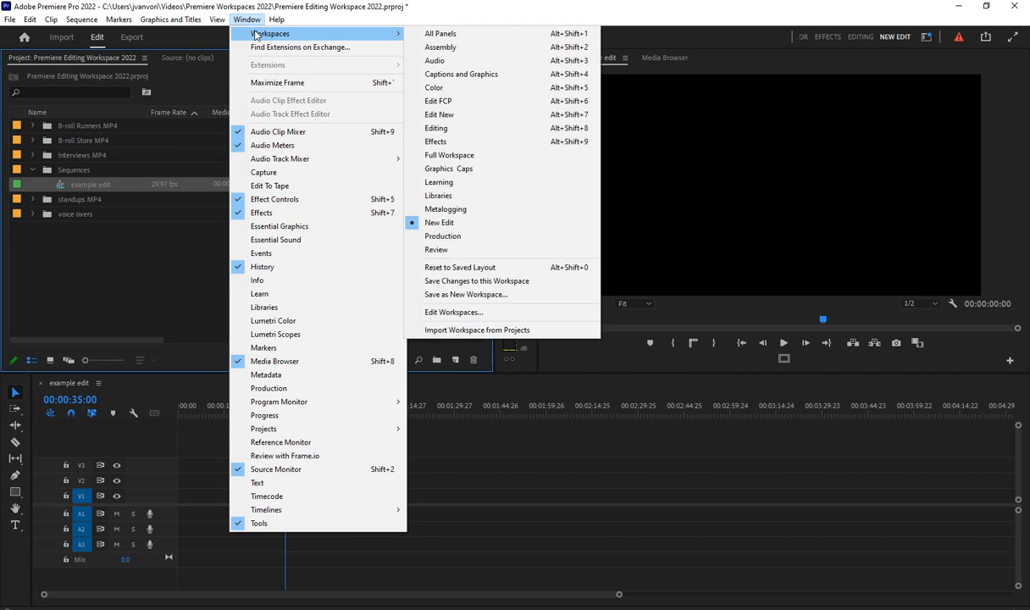
click(495, 283)
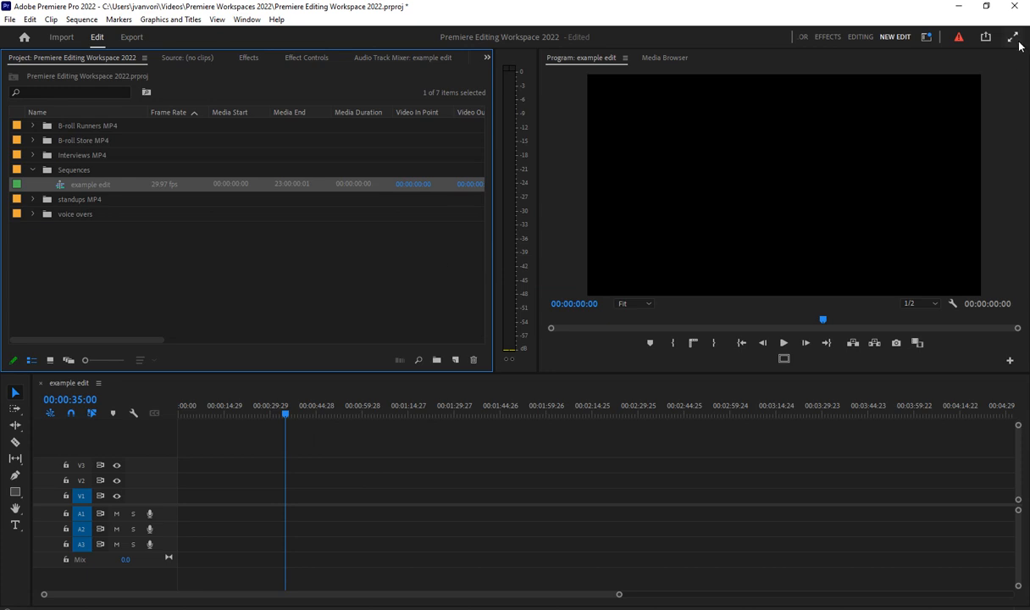
Step: Switch to the Editing workspace to compare its layout, and return to the New Edit workspace
click(861, 37)
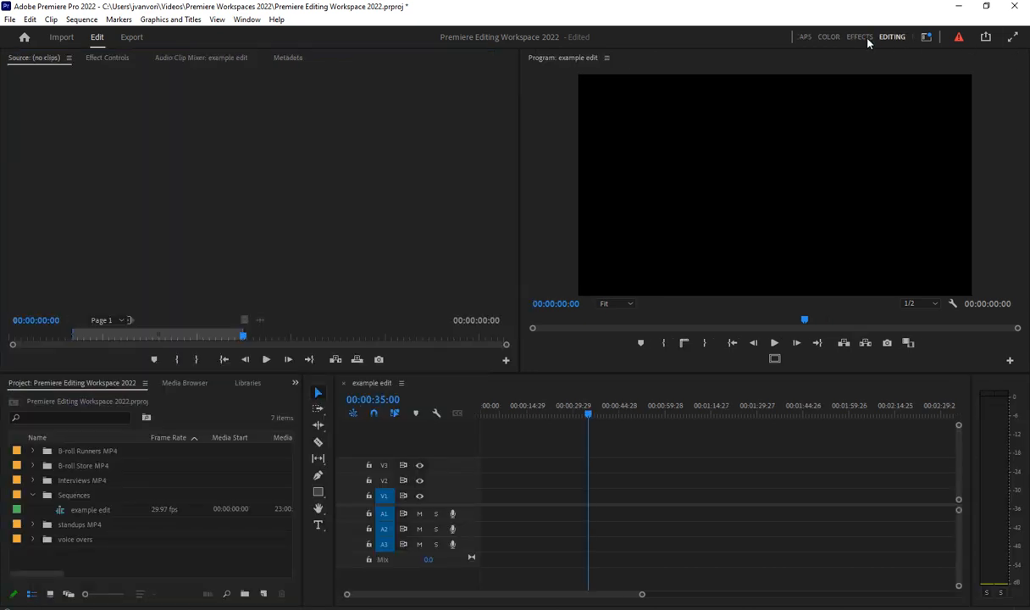
click(926, 38)
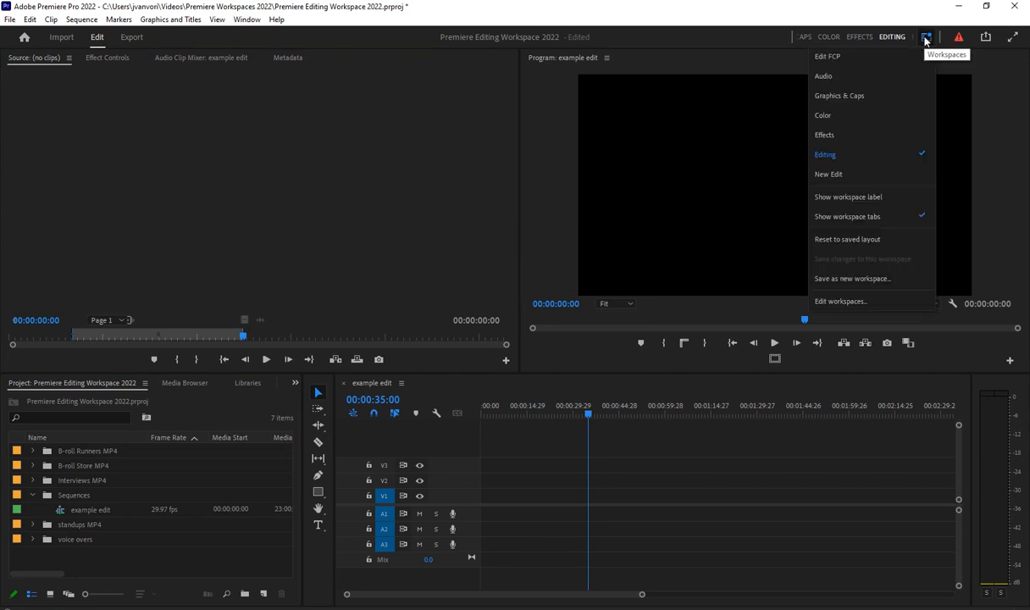
click(833, 175)
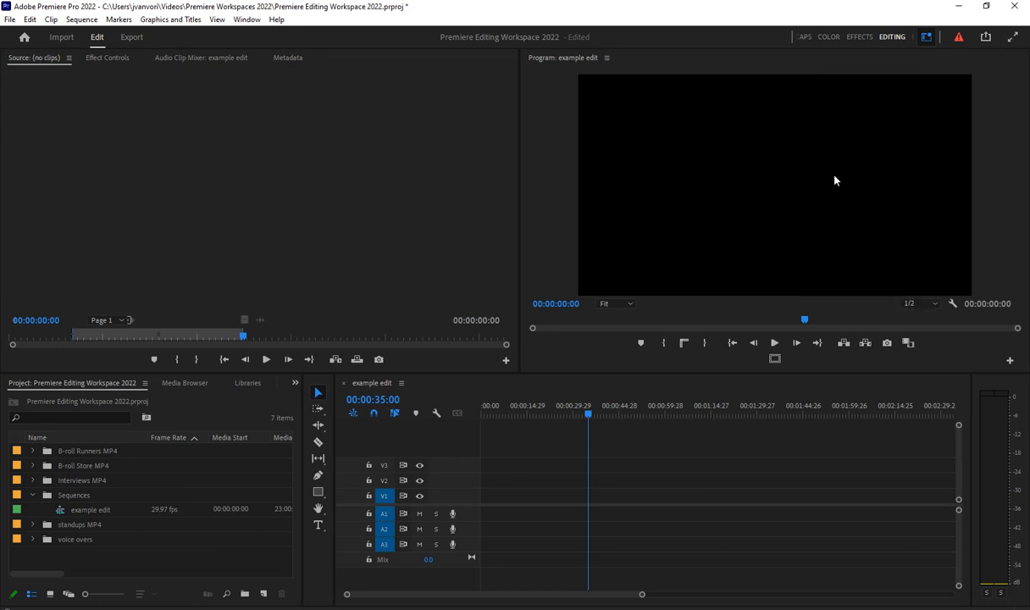
Step: Move New Edit to the first place in the Menu section of the workspace order and apply the change
click(926, 37)
click(867, 302)
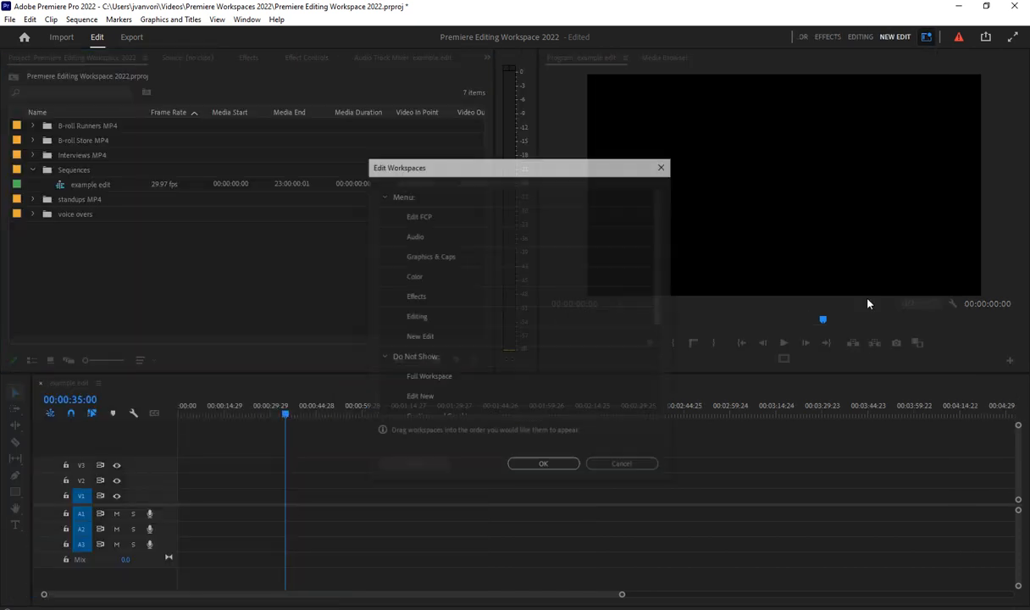
drag(466, 344, 461, 311)
drag(449, 248, 450, 210)
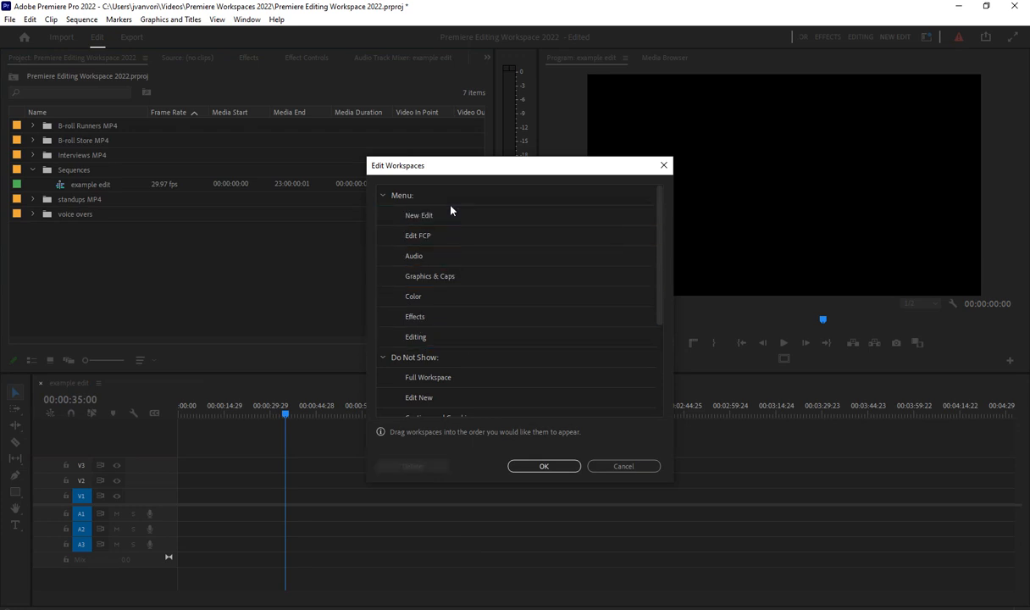
click(546, 466)
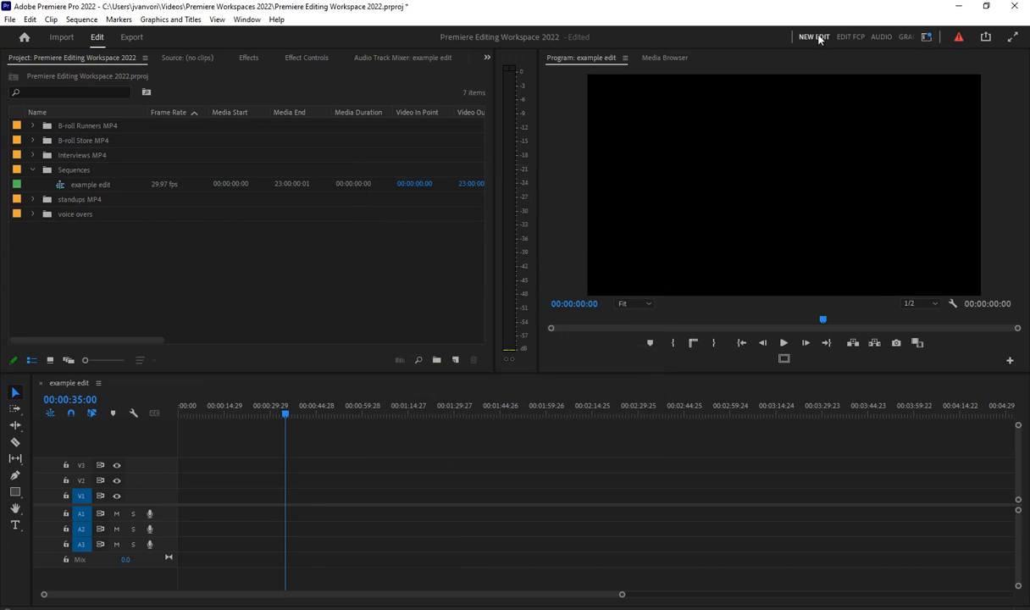
Step: View the default Editing layout once more and switch back to New Edit from the reordered workspace list
click(926, 37)
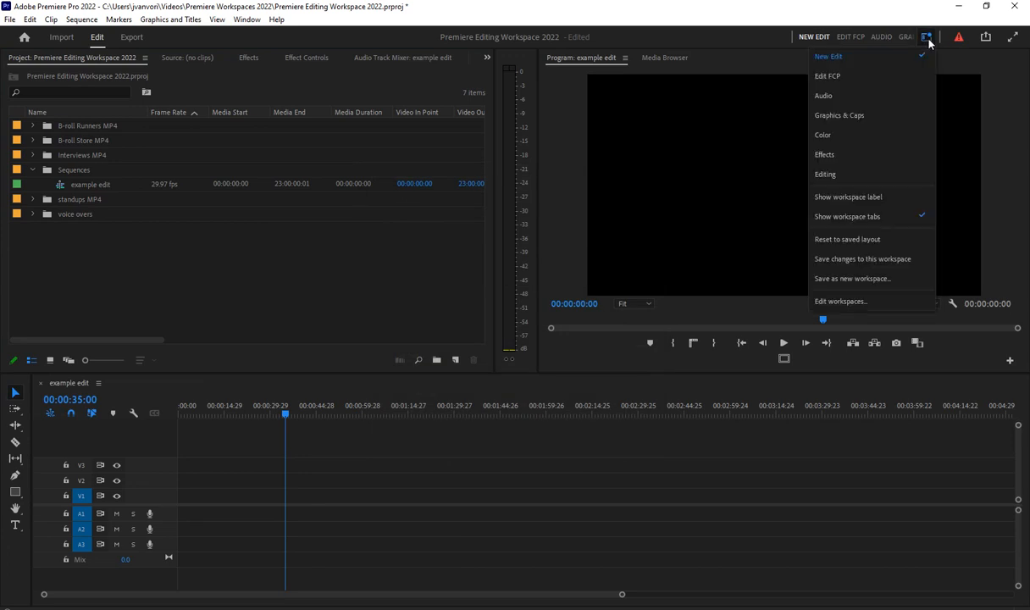
click(851, 172)
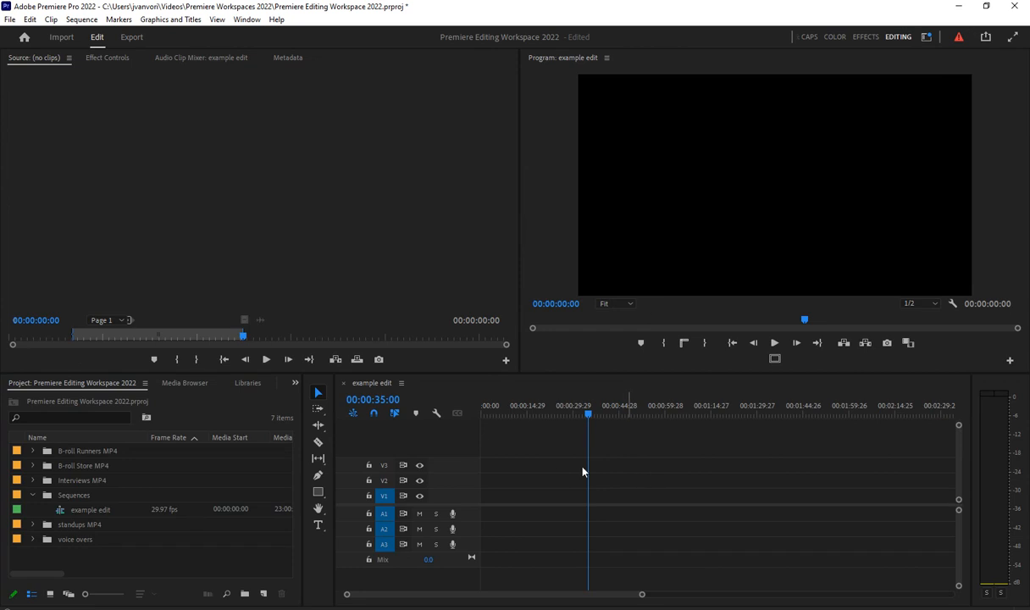
click(926, 39)
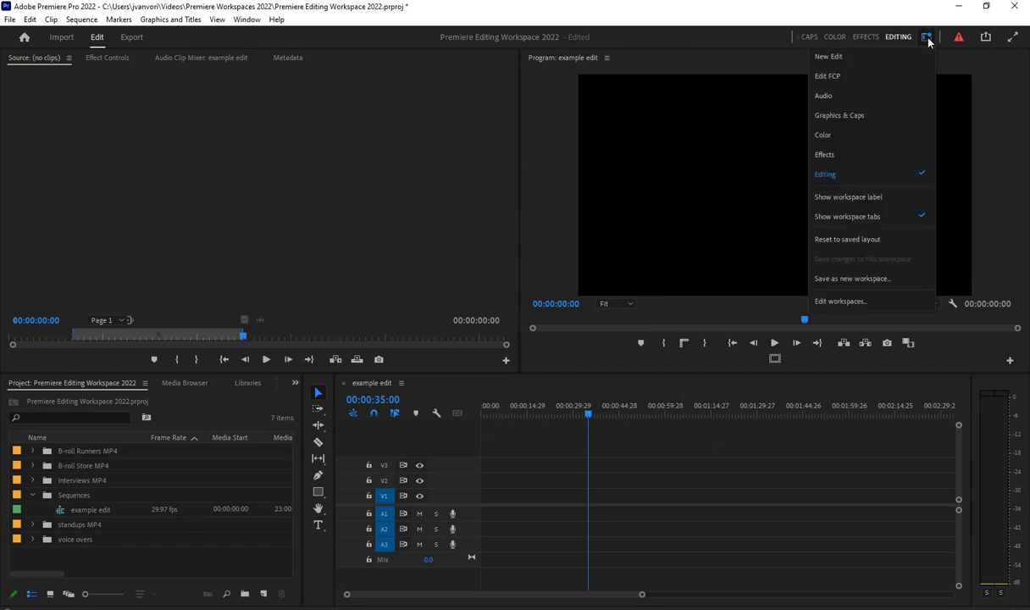
click(870, 58)
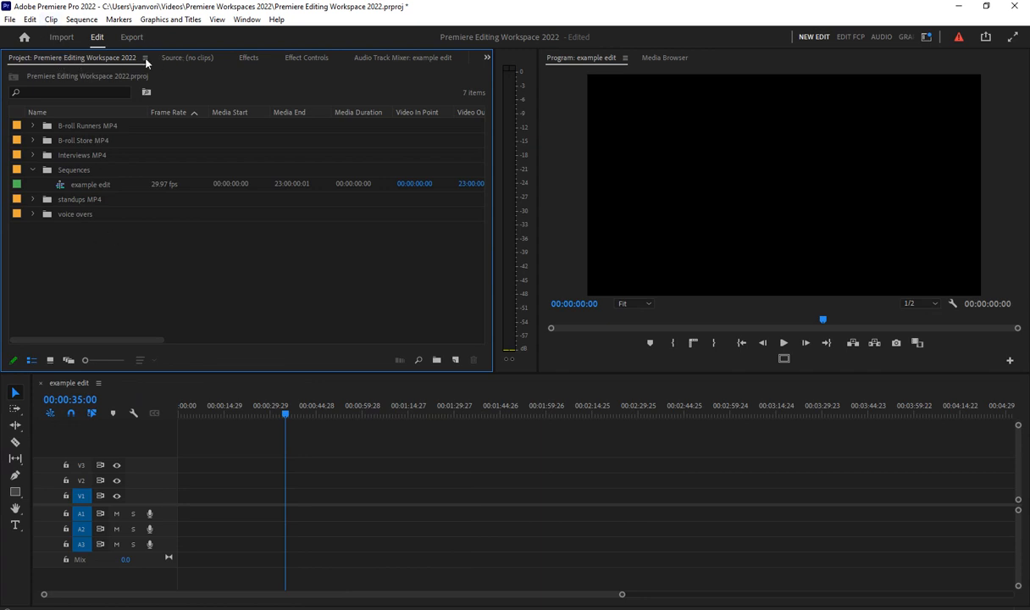
Step: Load 01 Interview.mp4 from the Interviews MP4 bin into the Source Monitor, with In at 00:00:24:20 and Out at 00:00:42:05
click(39, 158)
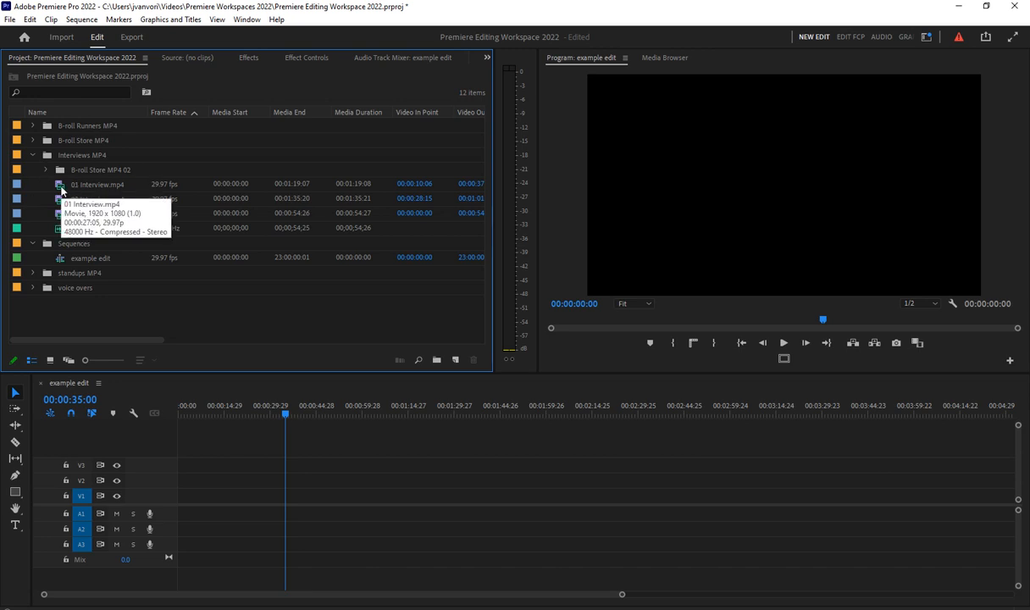
double_click(61, 185)
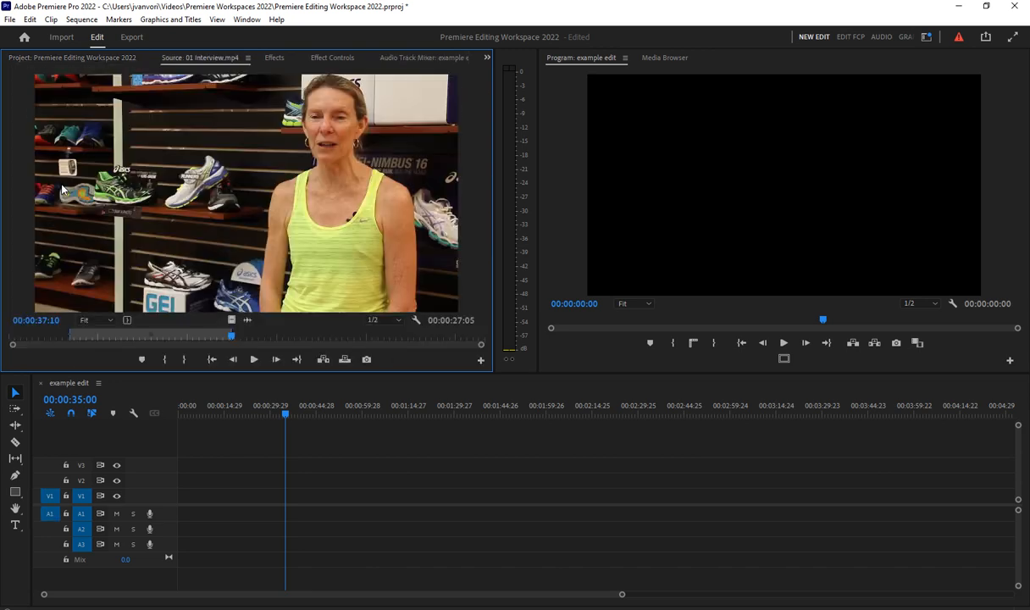
click(156, 336)
key(i)
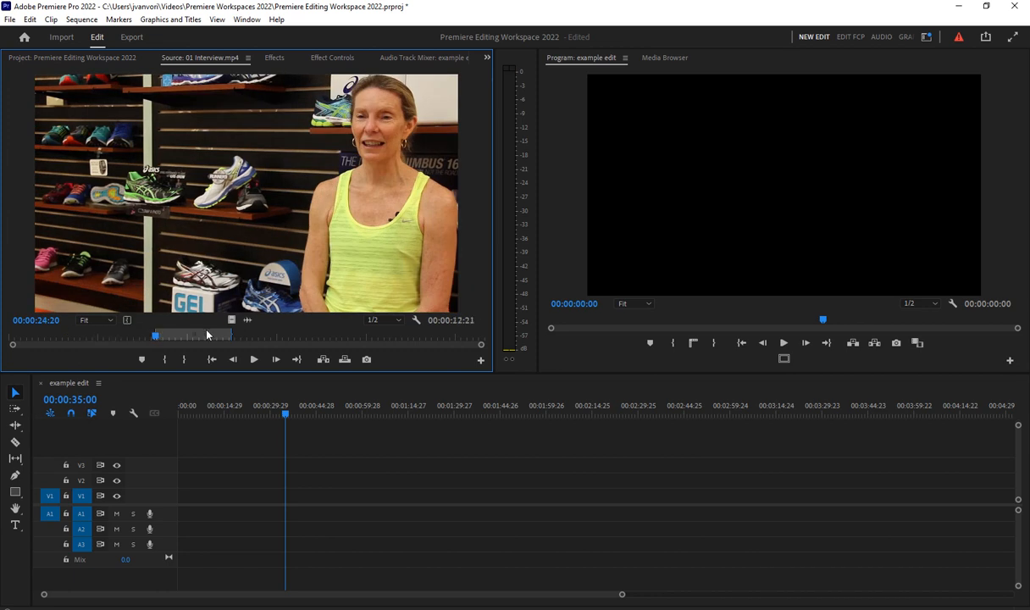
click(260, 336)
key(o)
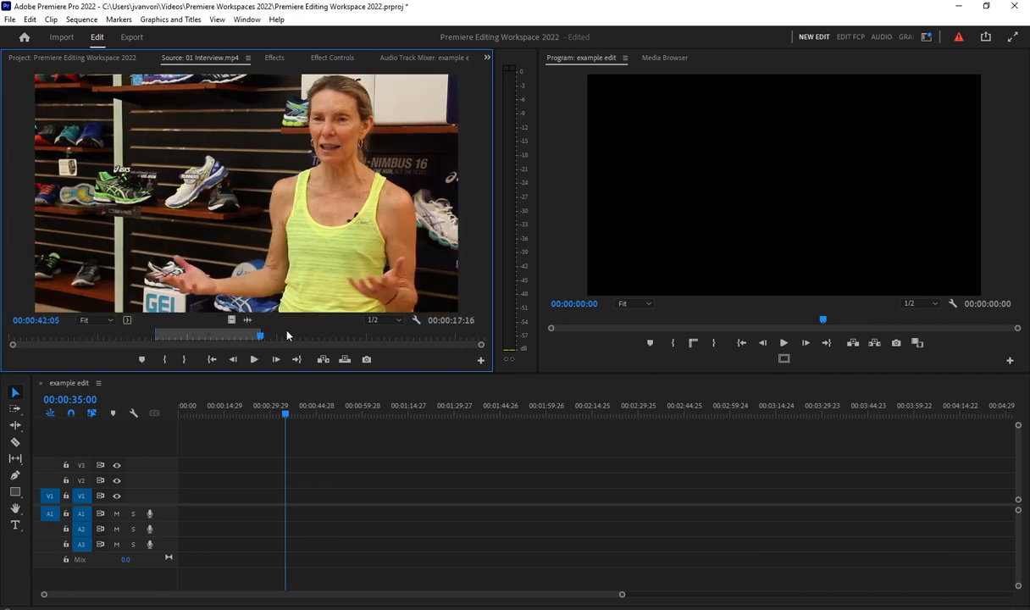
Step: Overwrite the marked 01 Interview.mp4 range onto the start of the example edit sequence and play its first seconds
click(186, 424)
key(Home)
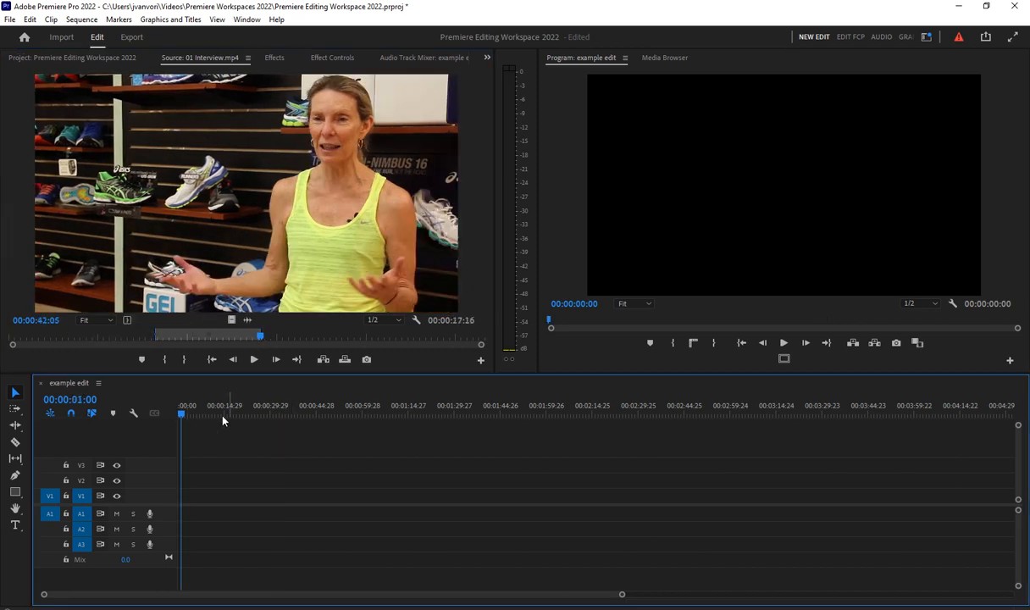
click(345, 359)
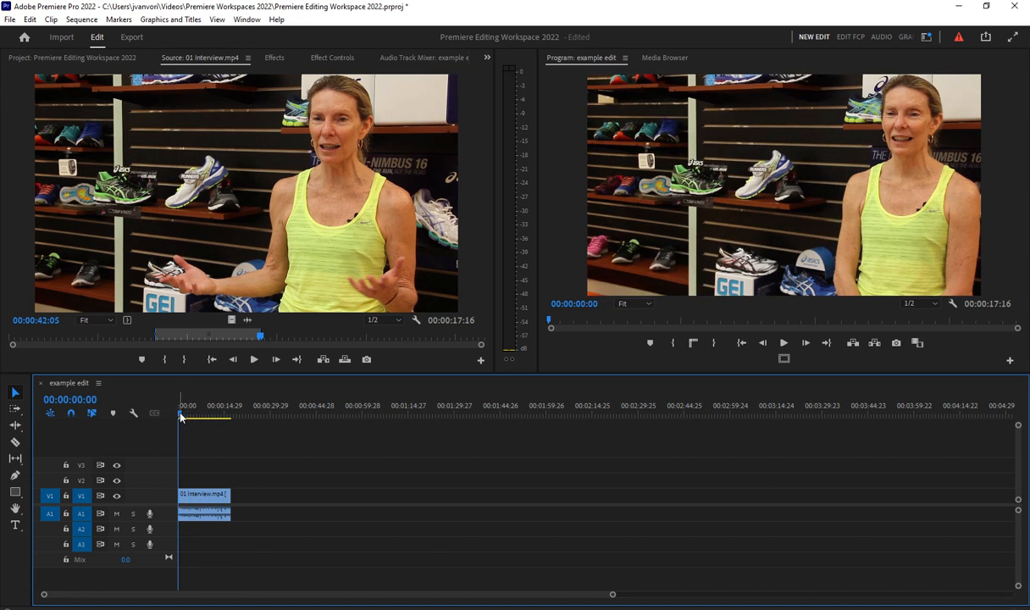
key(space)
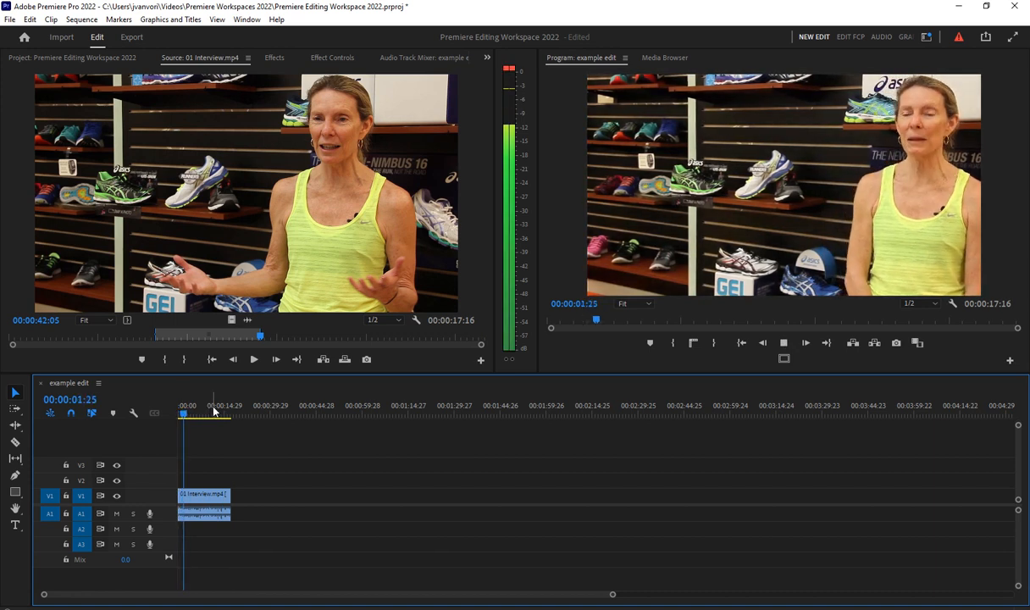
key(space)
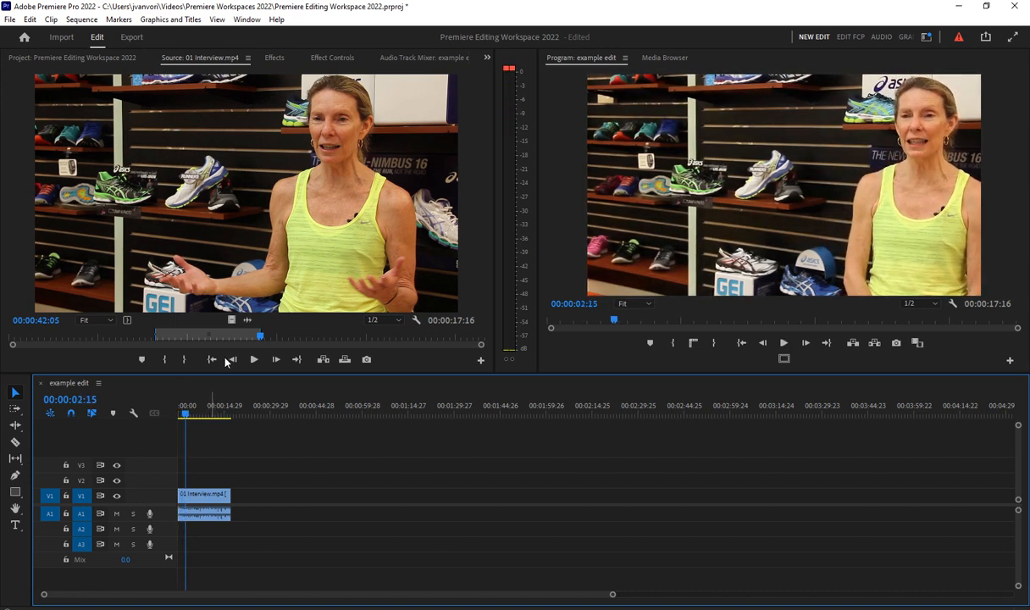
Step: Overwrite the marked range of 02 Interview.mp4 onto the sequence directly after the first clip, and collapse the Interviews MP4 bin
click(71, 59)
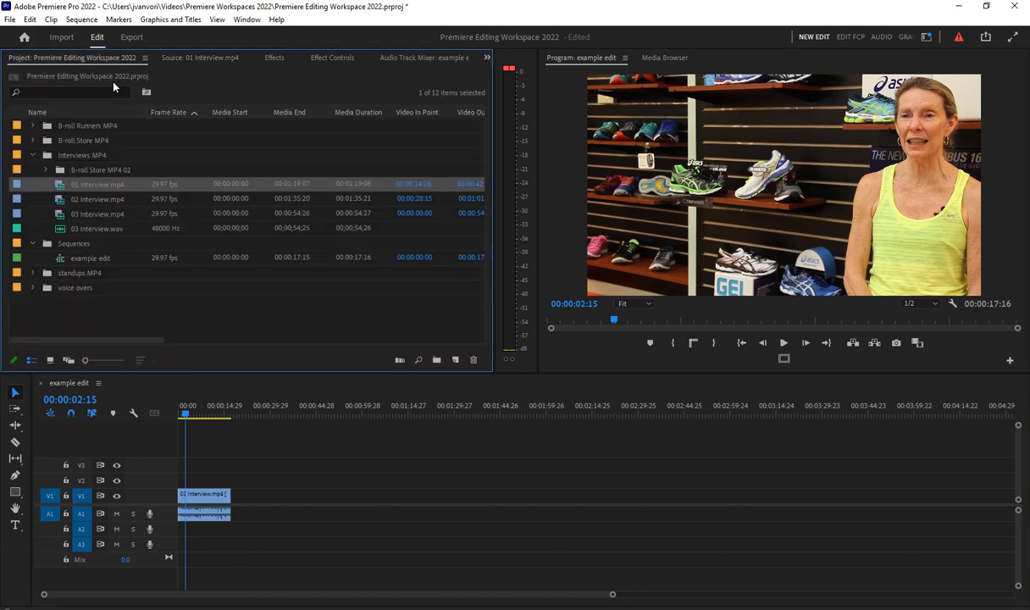
double_click(56, 196)
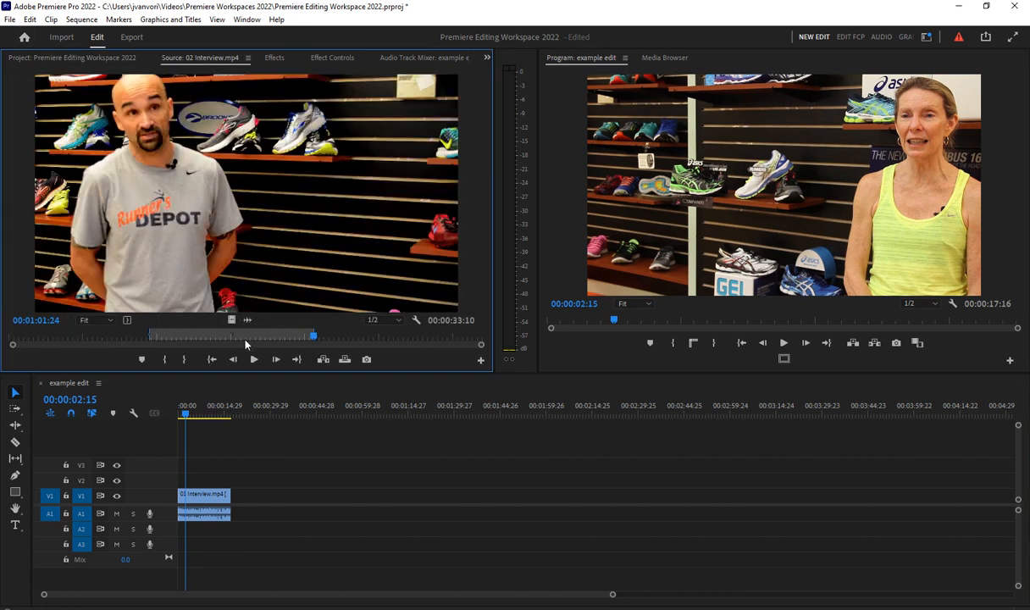
click(252, 416)
key(Up)
click(343, 359)
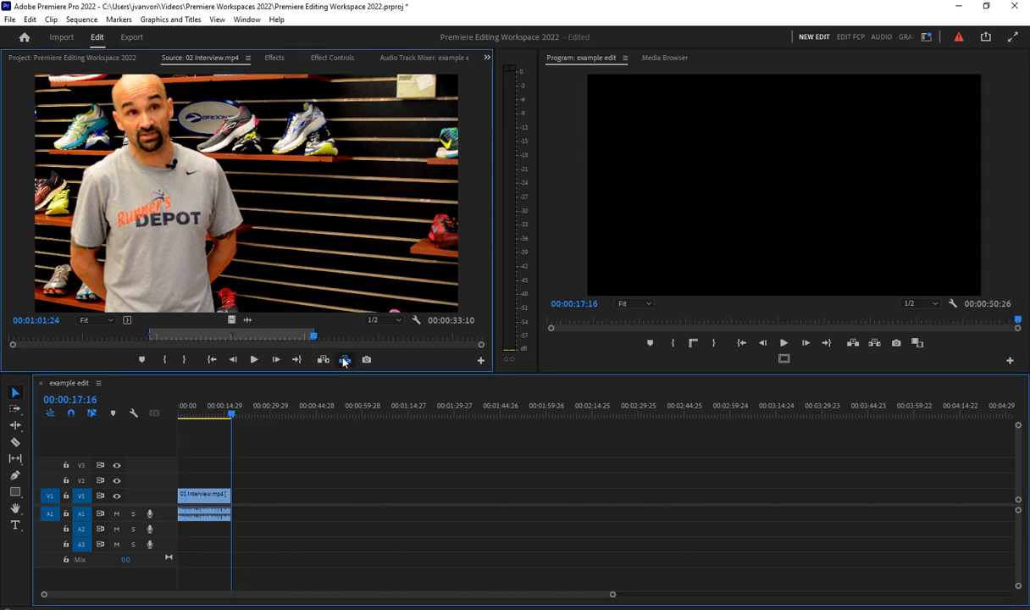
click(267, 414)
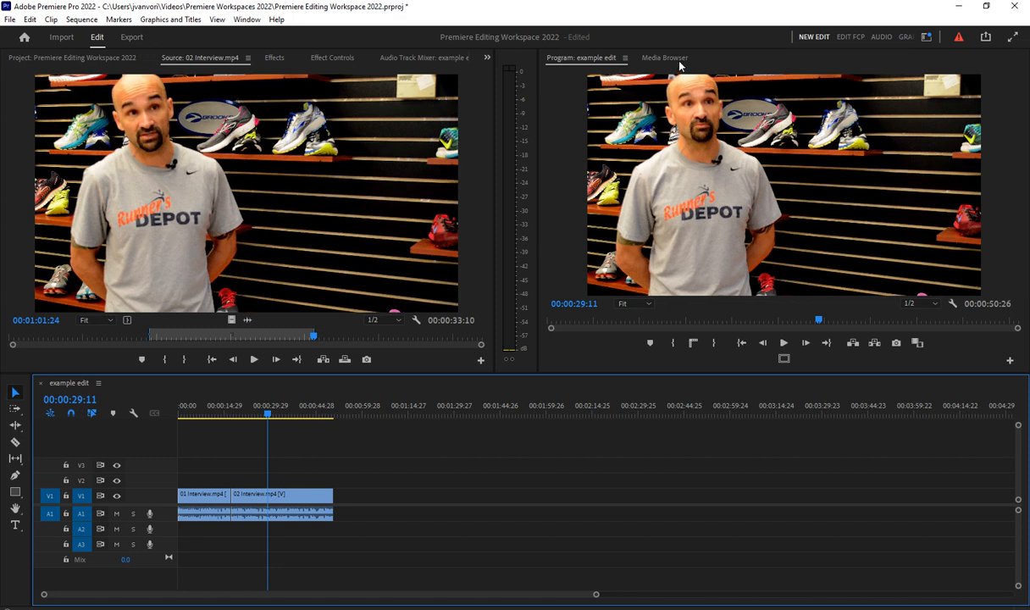
click(74, 56)
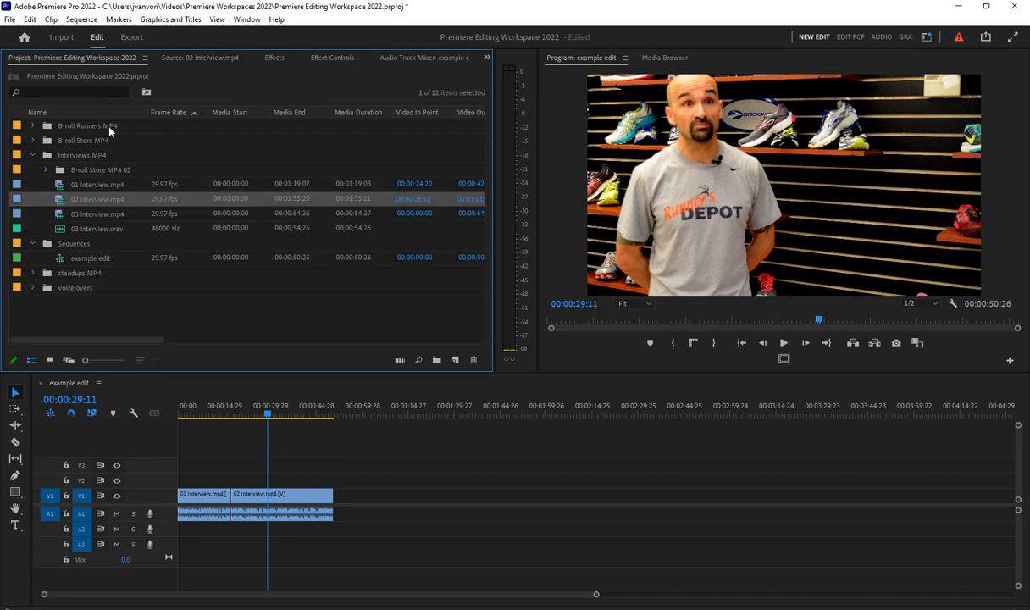
click(33, 155)
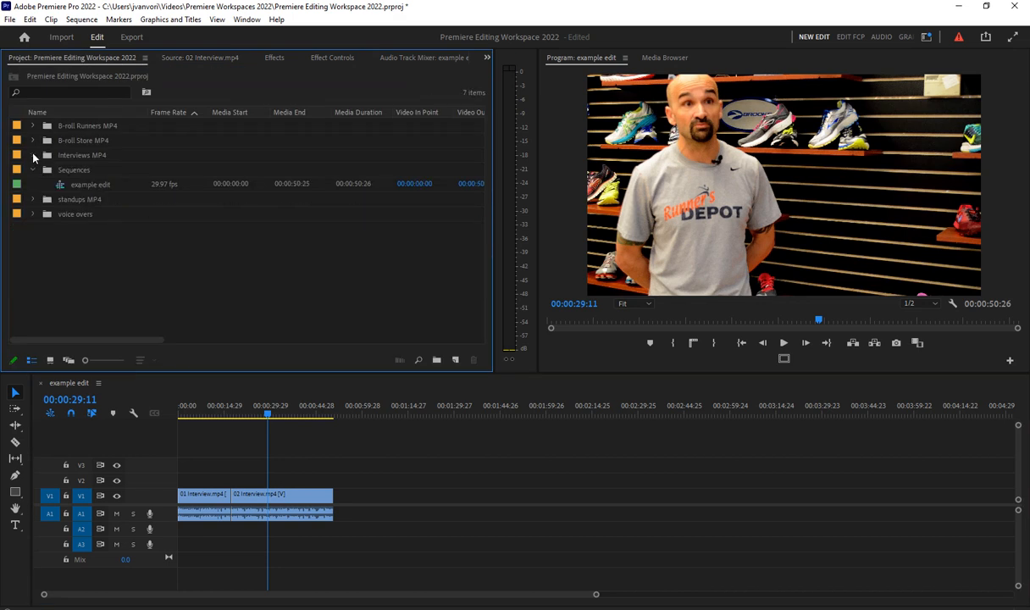
Step: Widen the Media Browser's folder tree and display the Master & Coverage Shots folder inside Hope Dialogue on drive E
click(671, 58)
drag(665, 212, 731, 209)
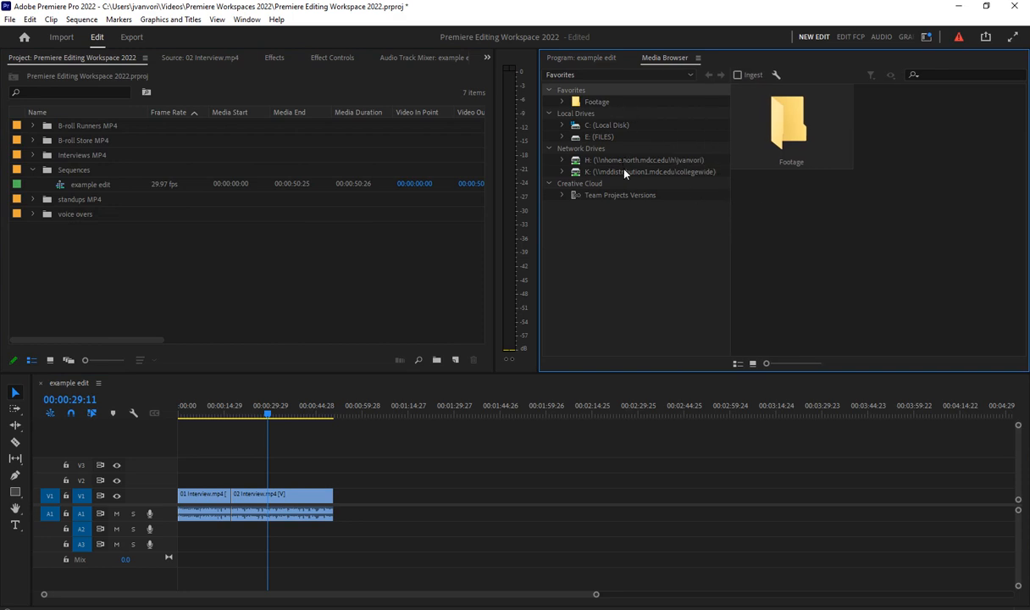
click(562, 137)
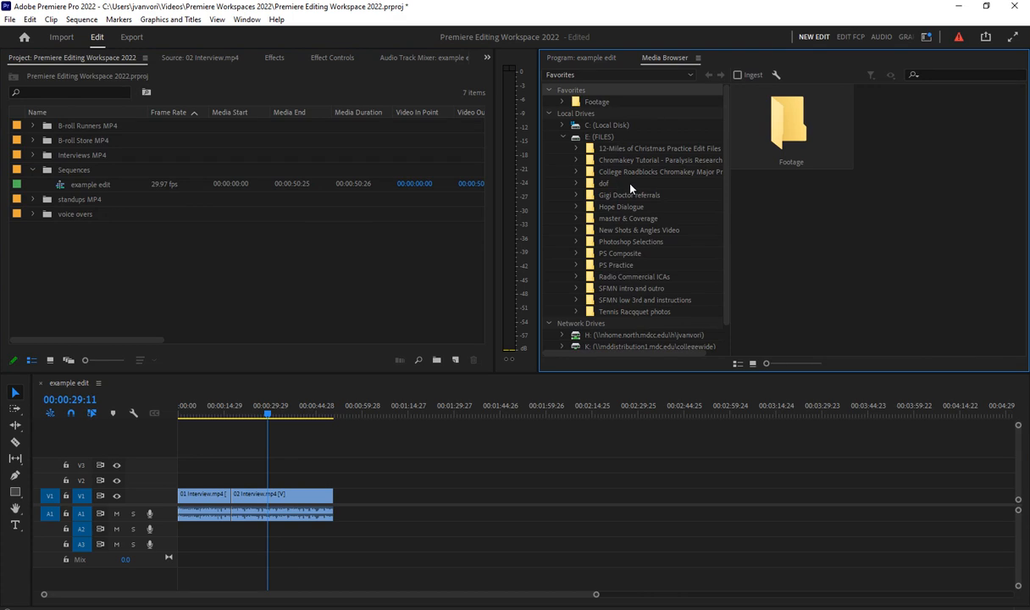
click(578, 208)
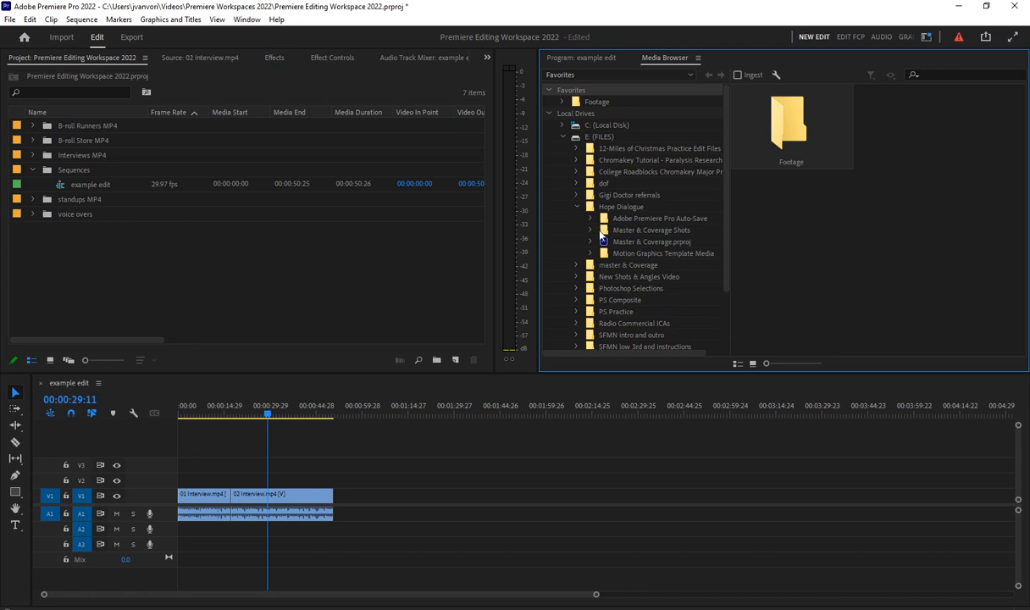
click(600, 231)
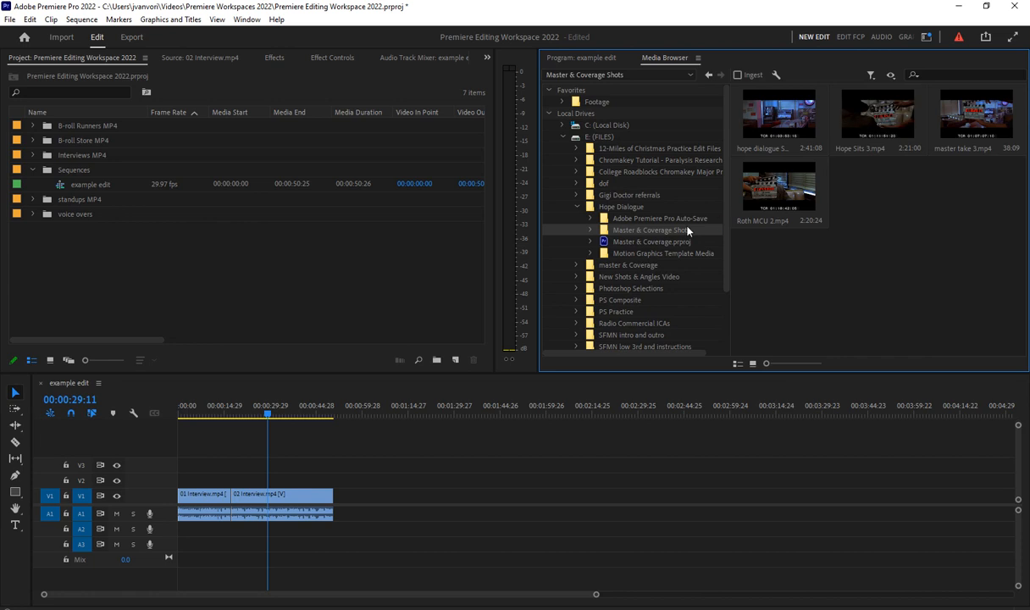
Step: Import the Master & Coverage Shots folder into the project and check the clips inside its new bin
right_click(605, 234)
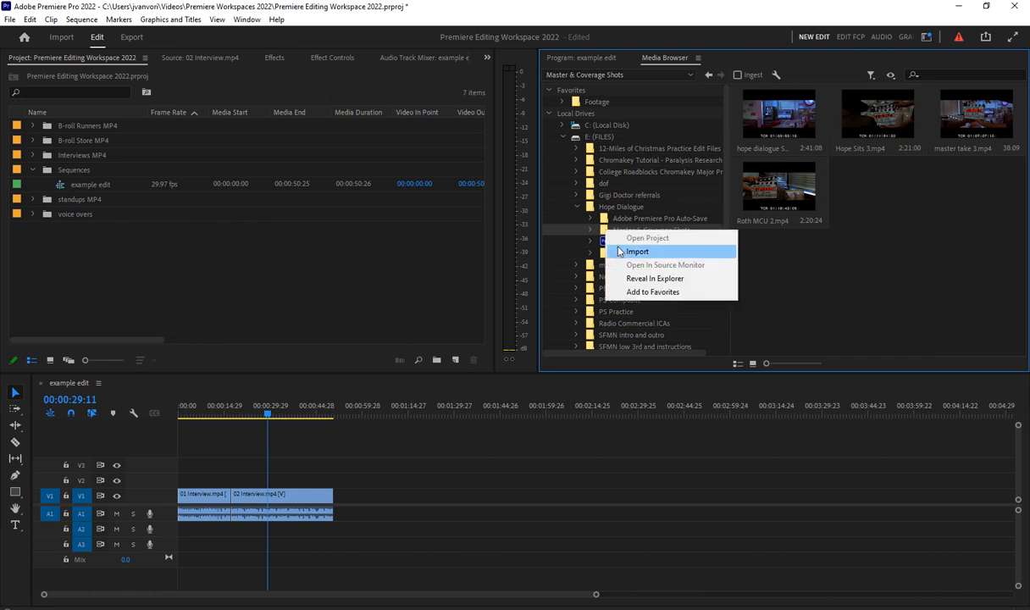
click(622, 251)
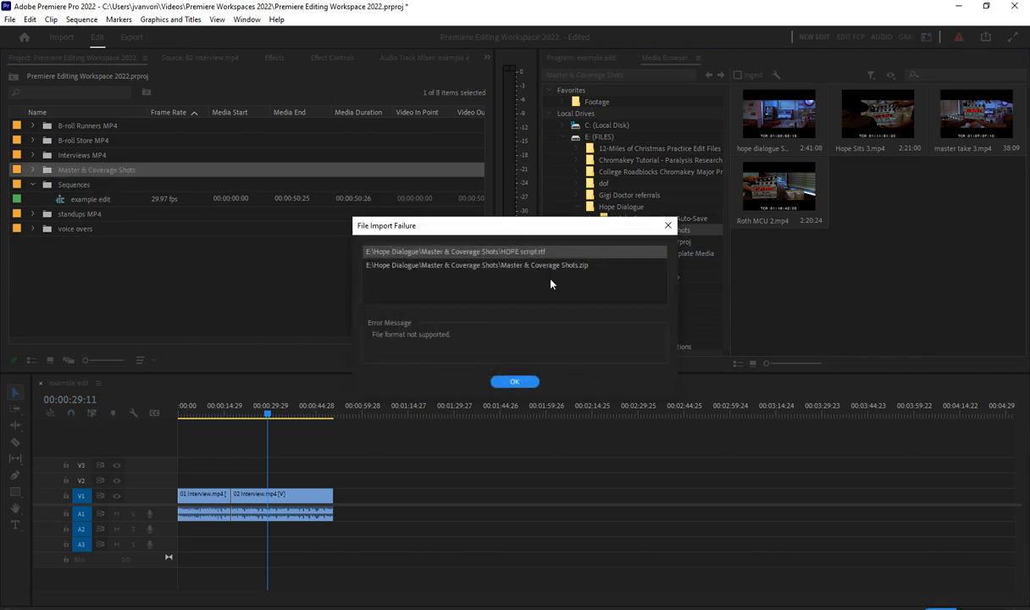
click(515, 382)
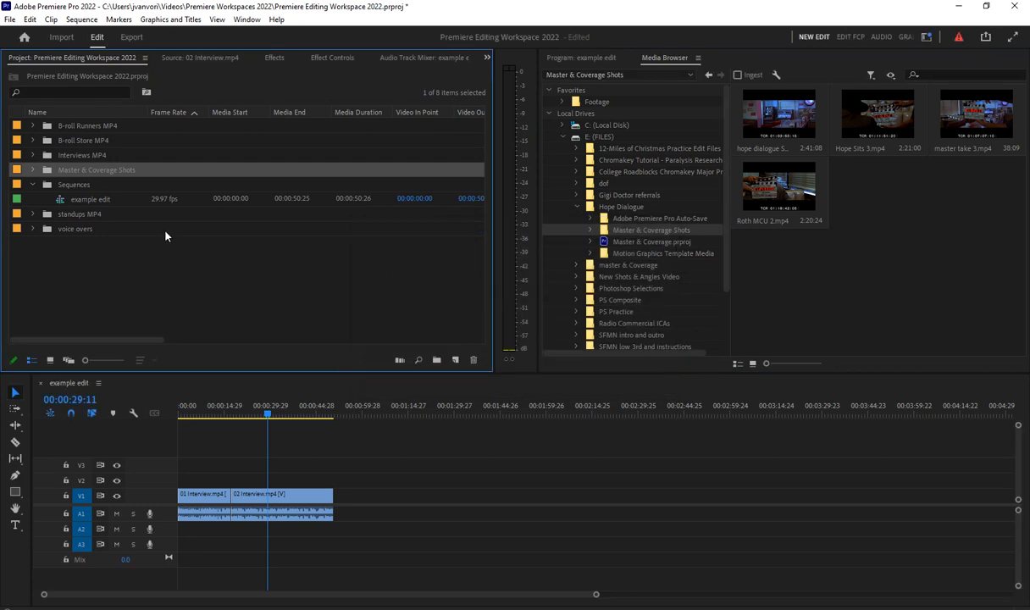
click(33, 169)
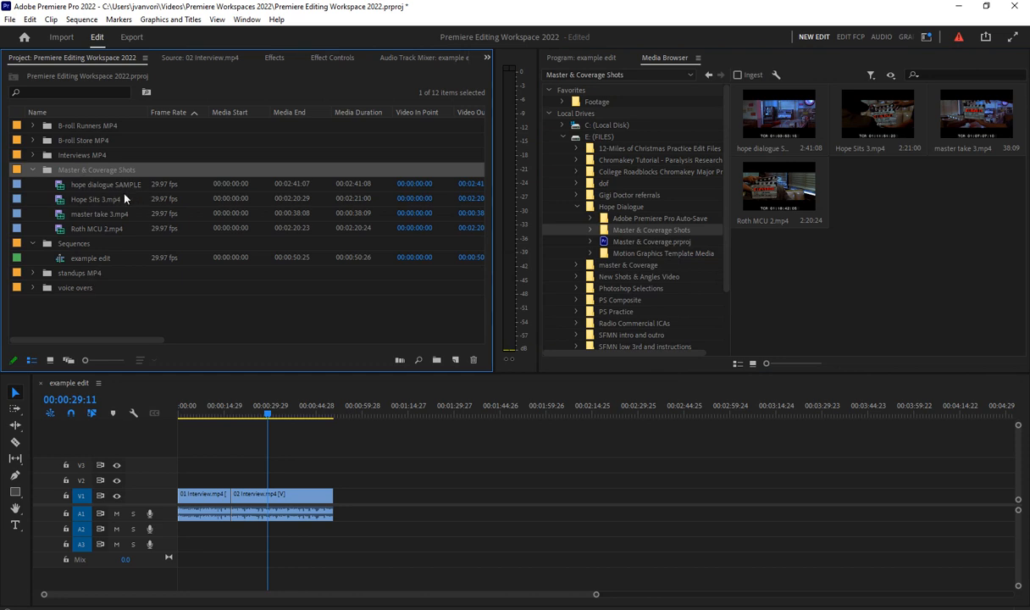
click(34, 171)
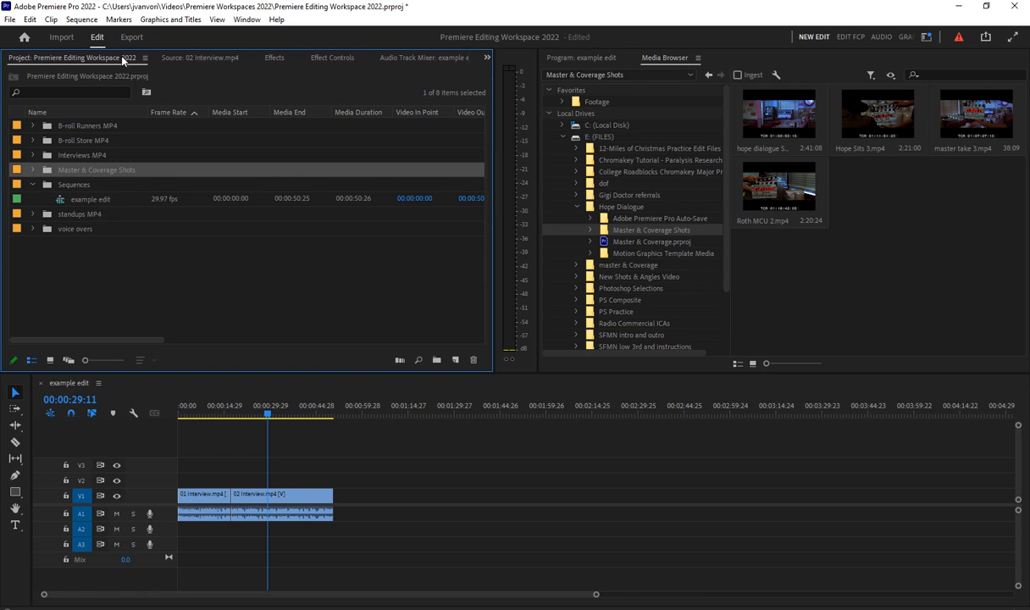
Step: Bring the Program Monitor back to the front and move its playhead to 00:00:13:07
click(574, 58)
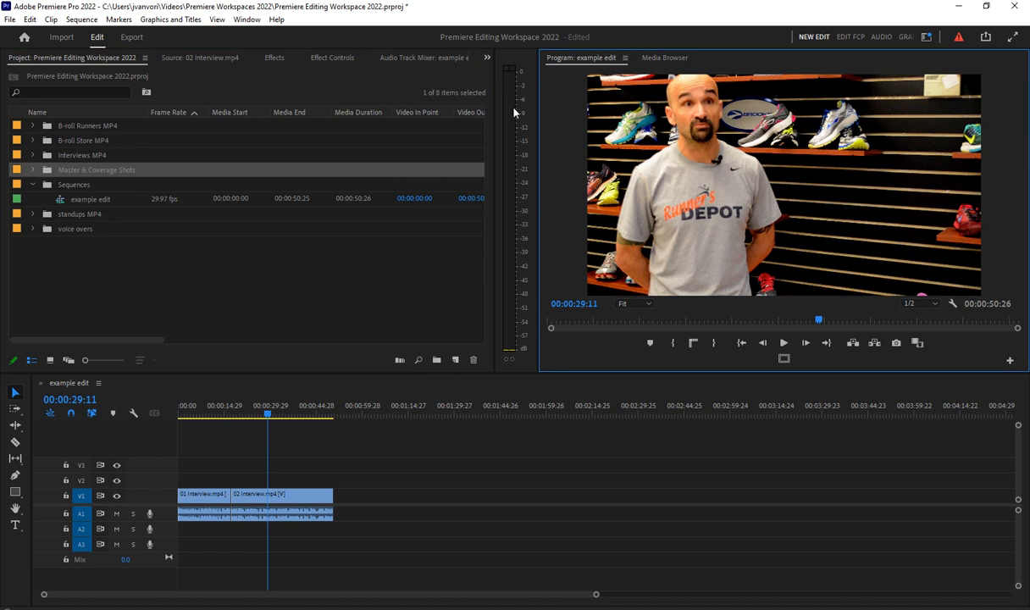
click(669, 322)
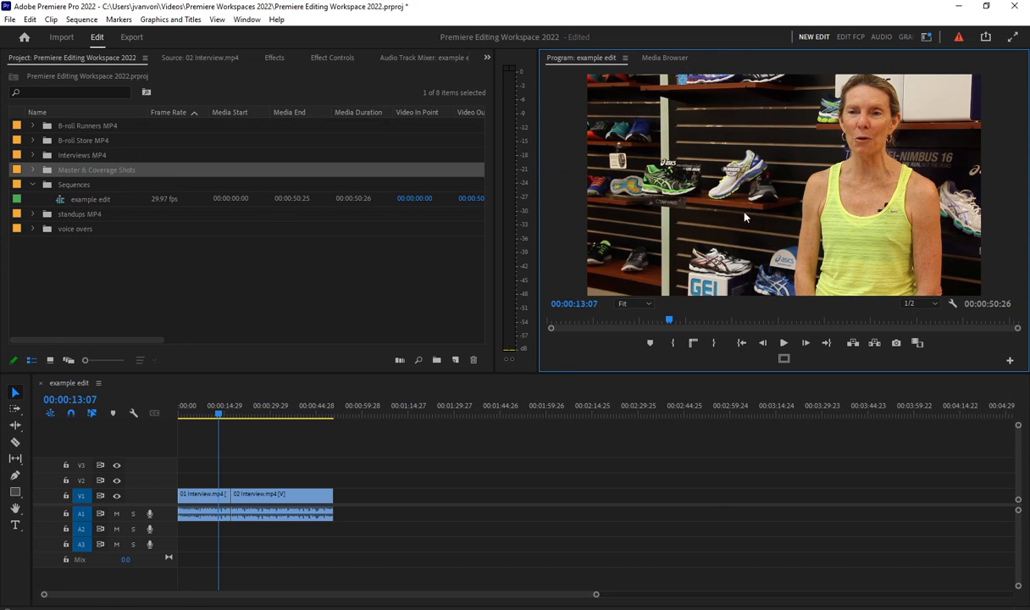
Step: Play a short stretch of the sequence to check its audio level, and adjust the gain of the 01 Interview.mp4 clip by -3 dB
key(space)
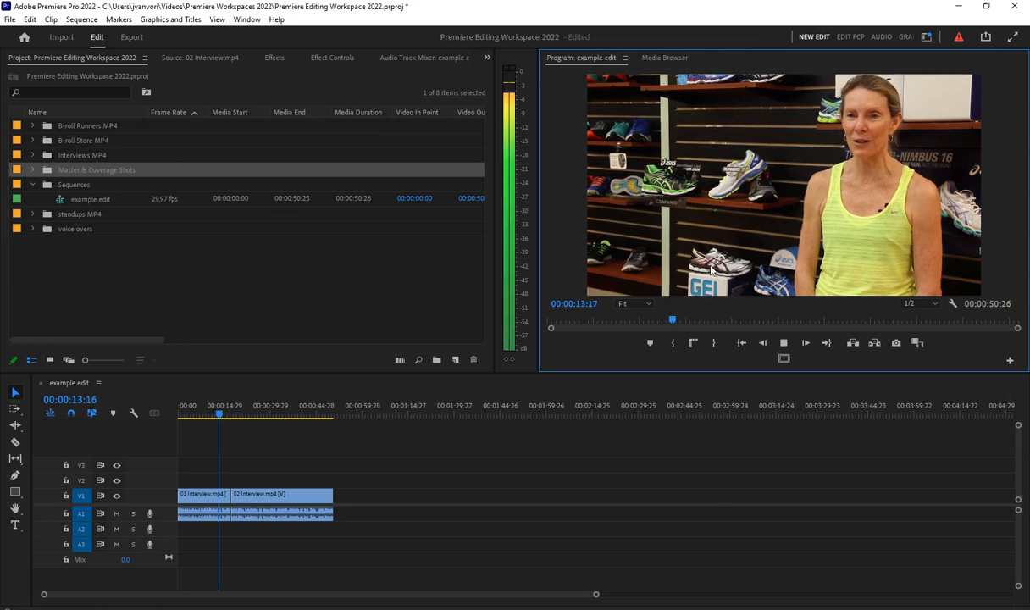
key(space)
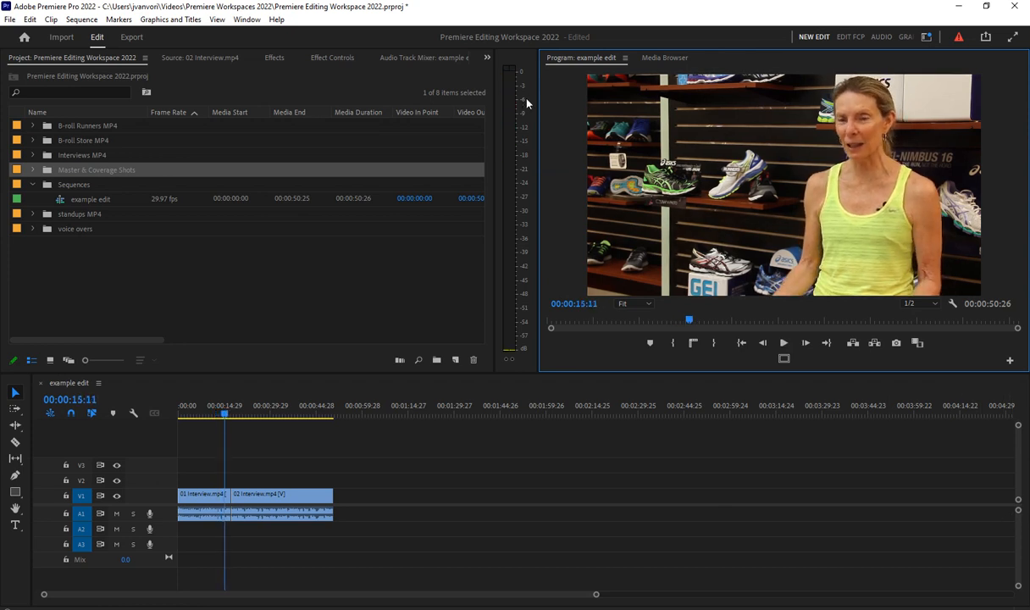
right_click(197, 491)
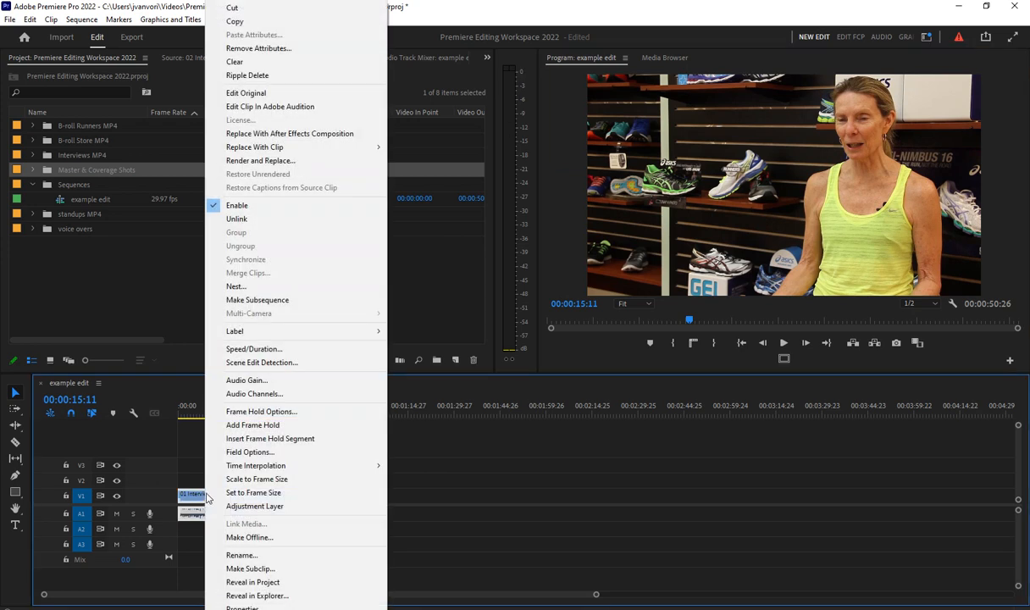
click(247, 381)
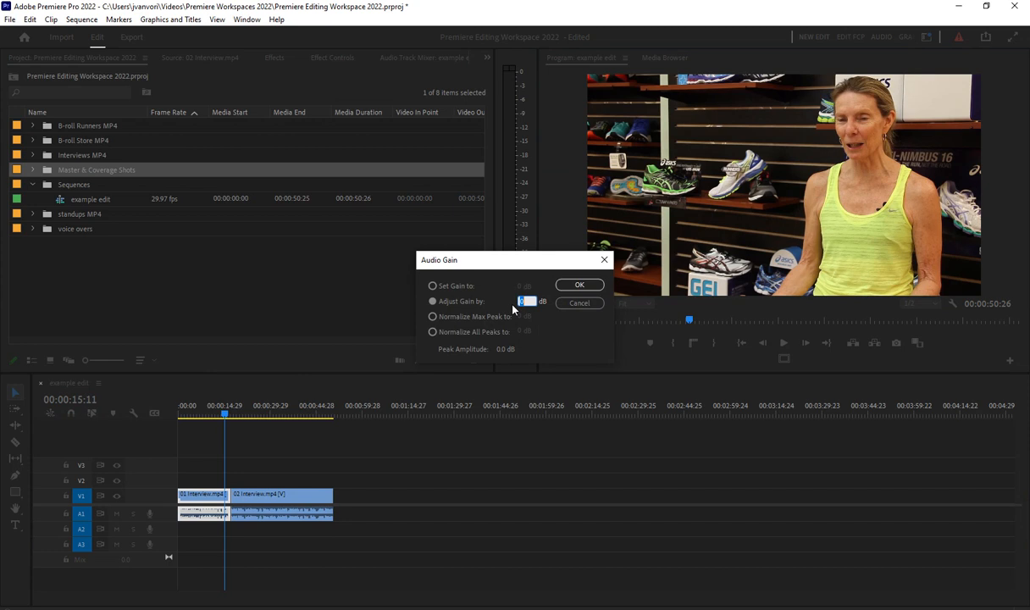
text(-3)
key(Return)
Step: Play the sequence briefly from 00:00:04:00 to check the first clip's level on the audio meters
click(193, 410)
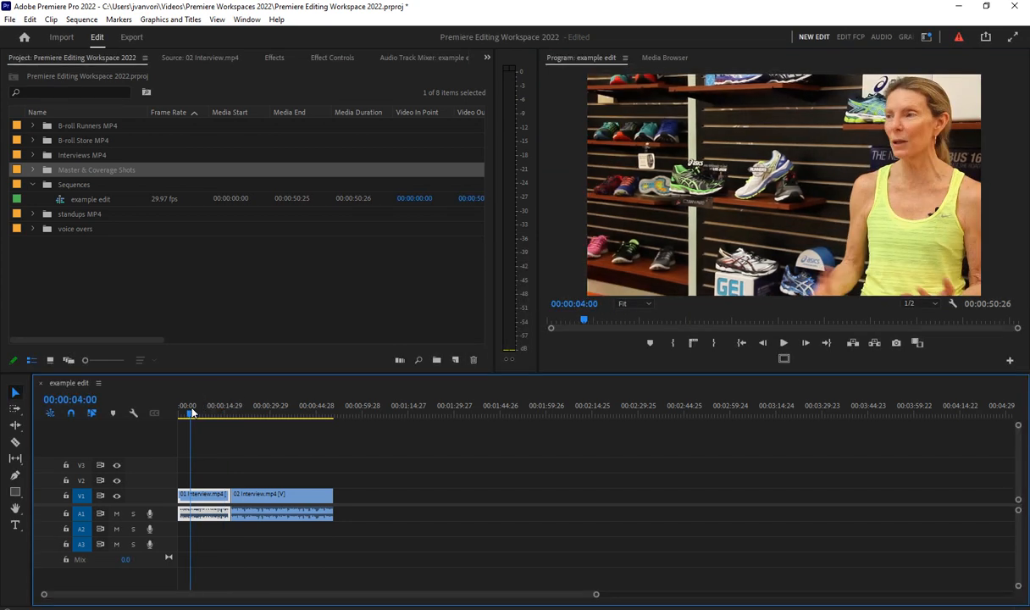
key(space)
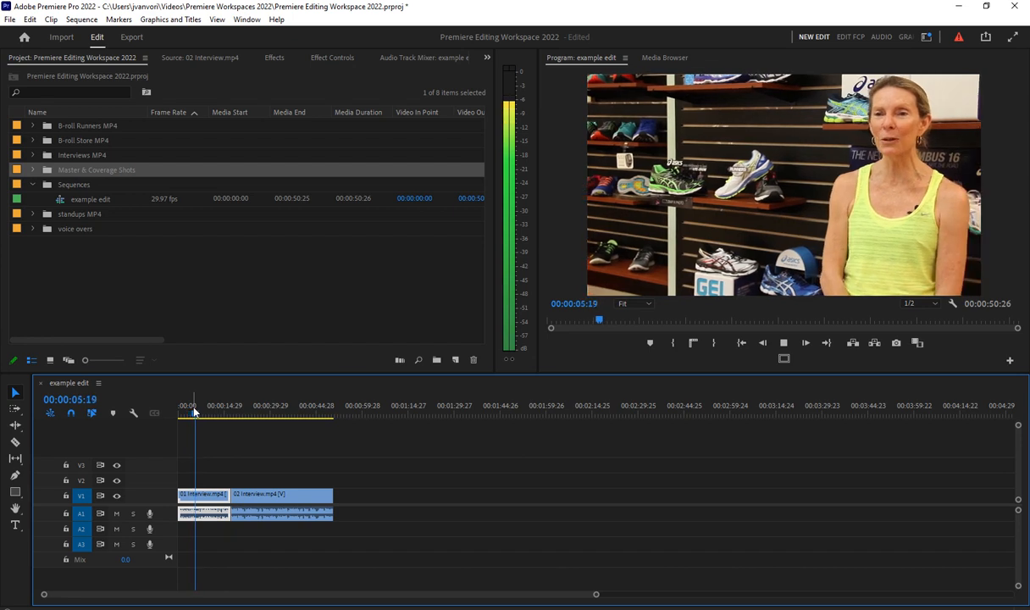
key(space)
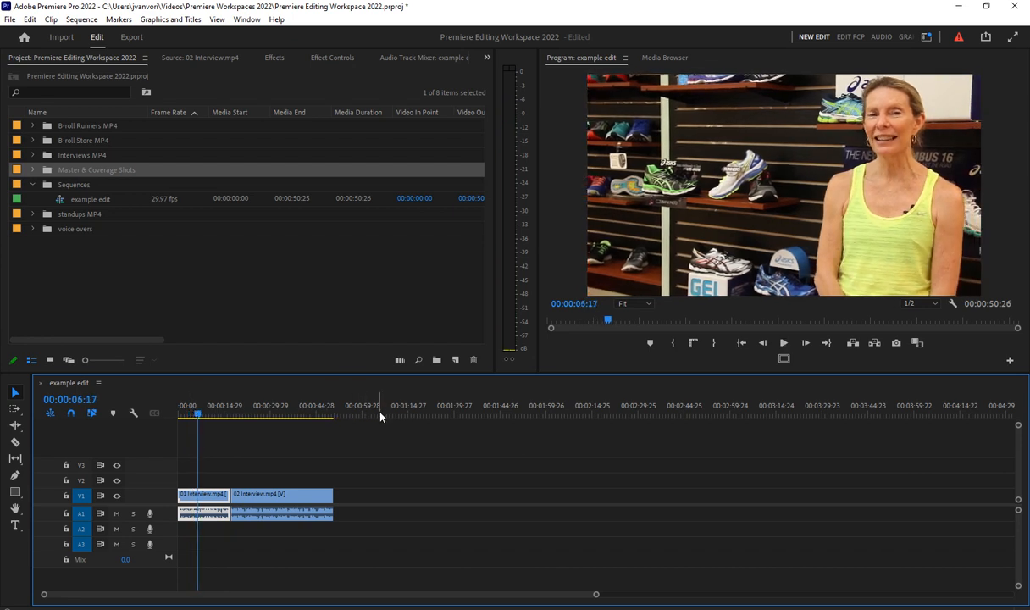